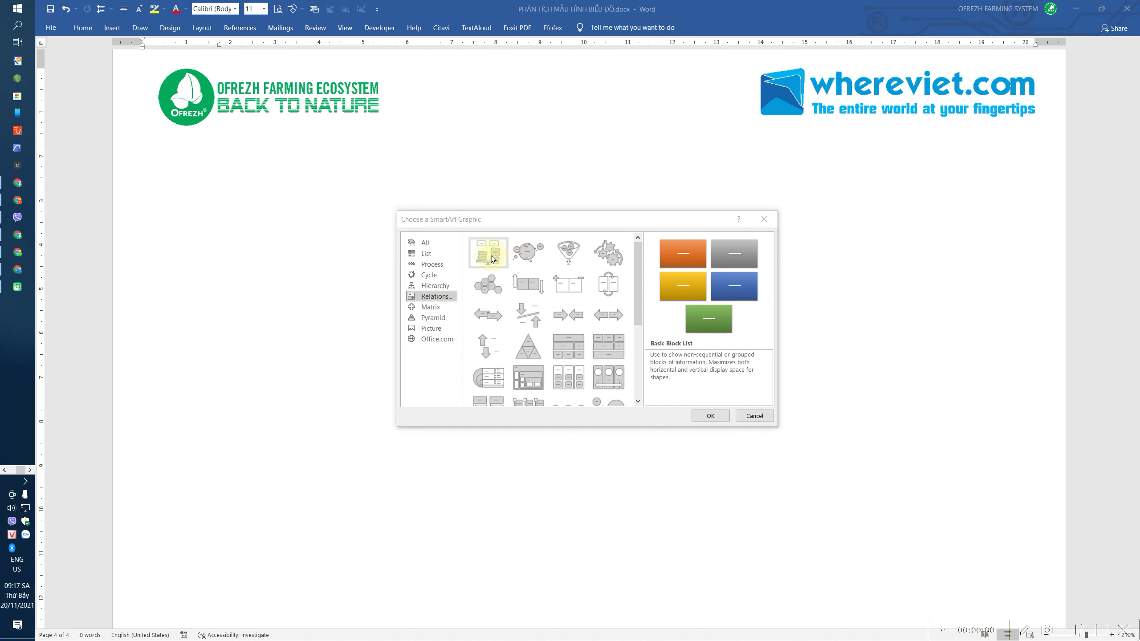
- Insert the Relationship > Balance SmartArt diagram and select its frame
left_click(710, 415)
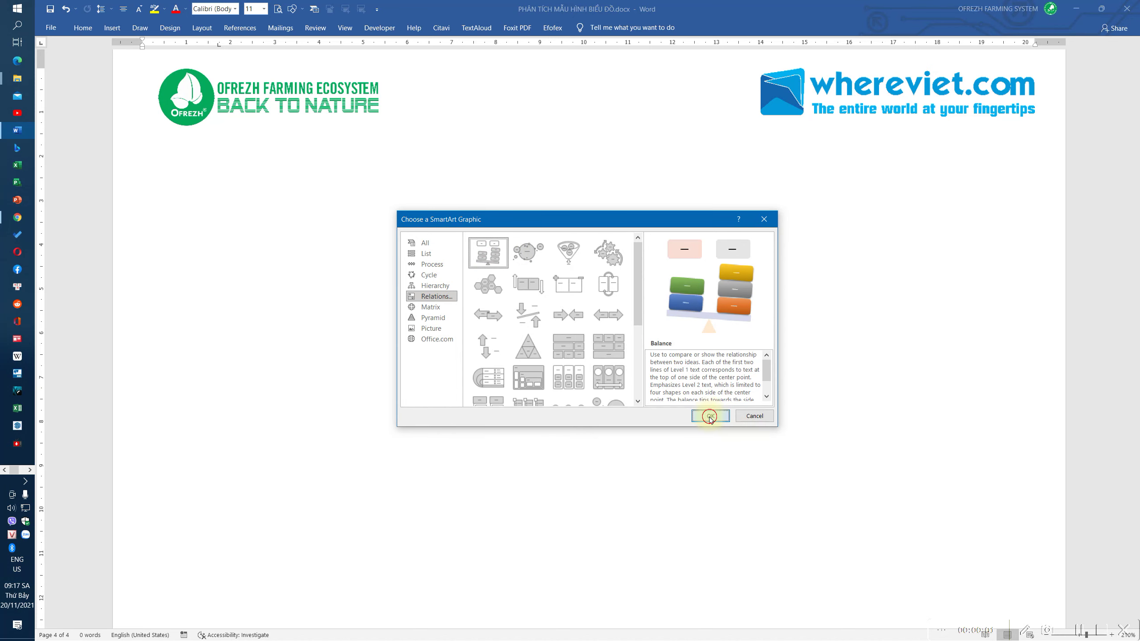
left_click(657, 545)
- Set the Balance diagram to Behind Text wrapping and drag it down below the logos
right_click(625, 461)
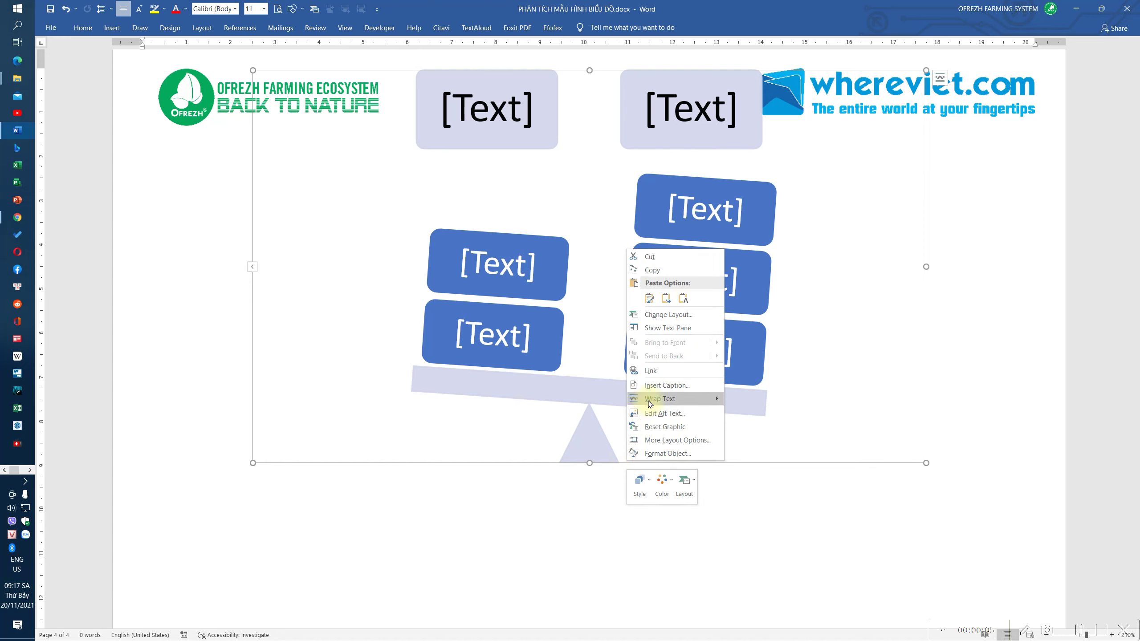
mouse_move(649, 404)
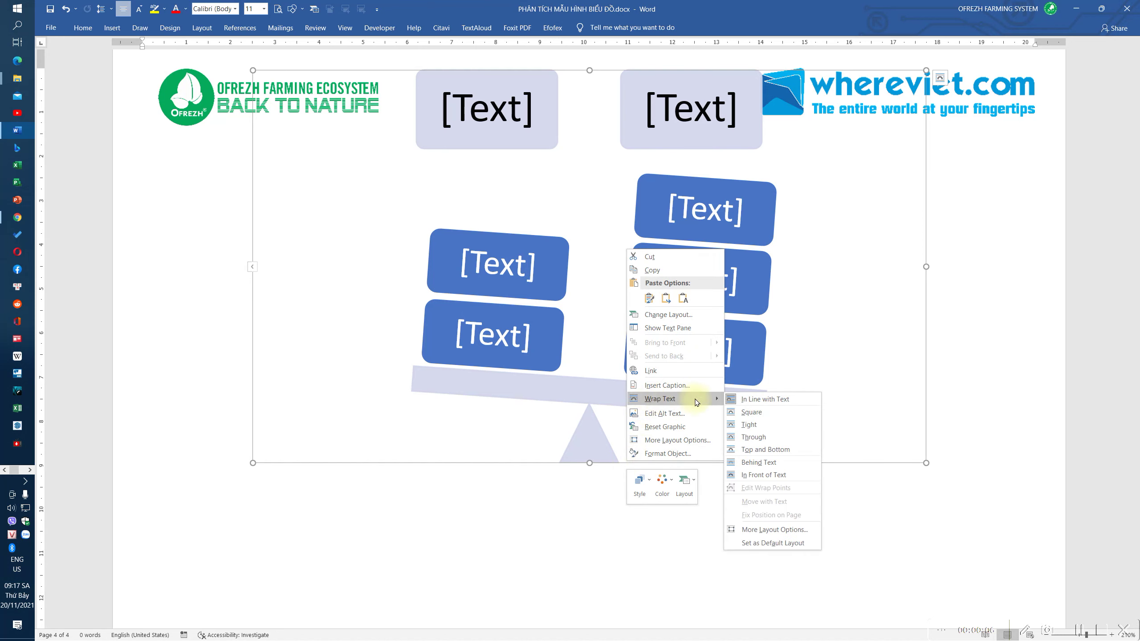
left_click(757, 462)
left_click_drag(647, 463, 643, 568)
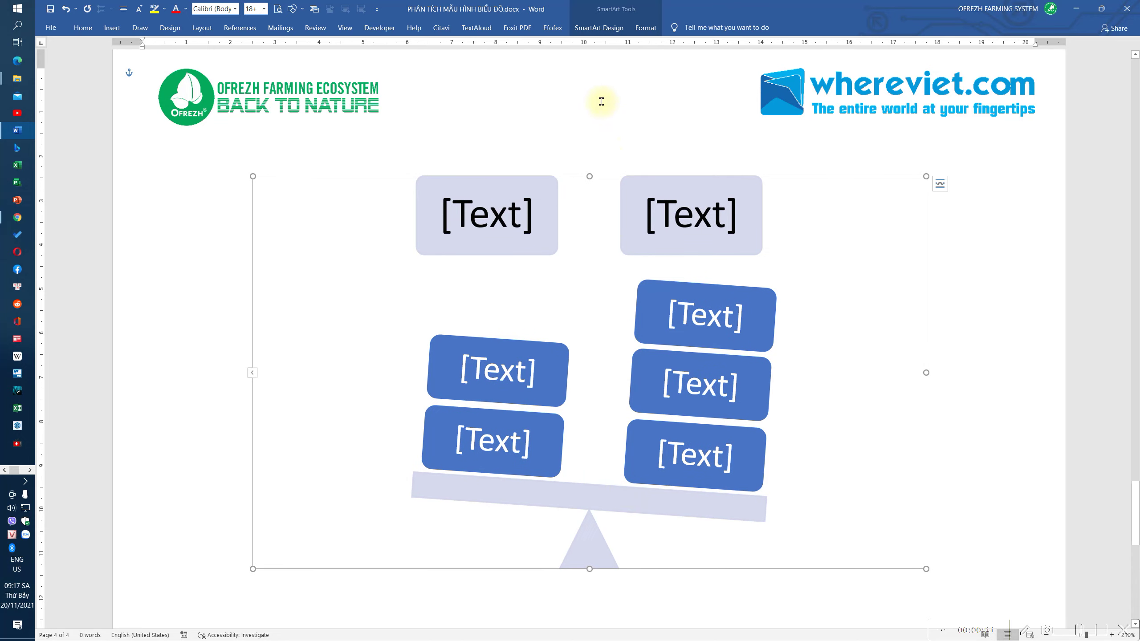
- Apply the Colorful colour scheme and a shaded SmartArt style to the Balance diagram
left_click(576, 29)
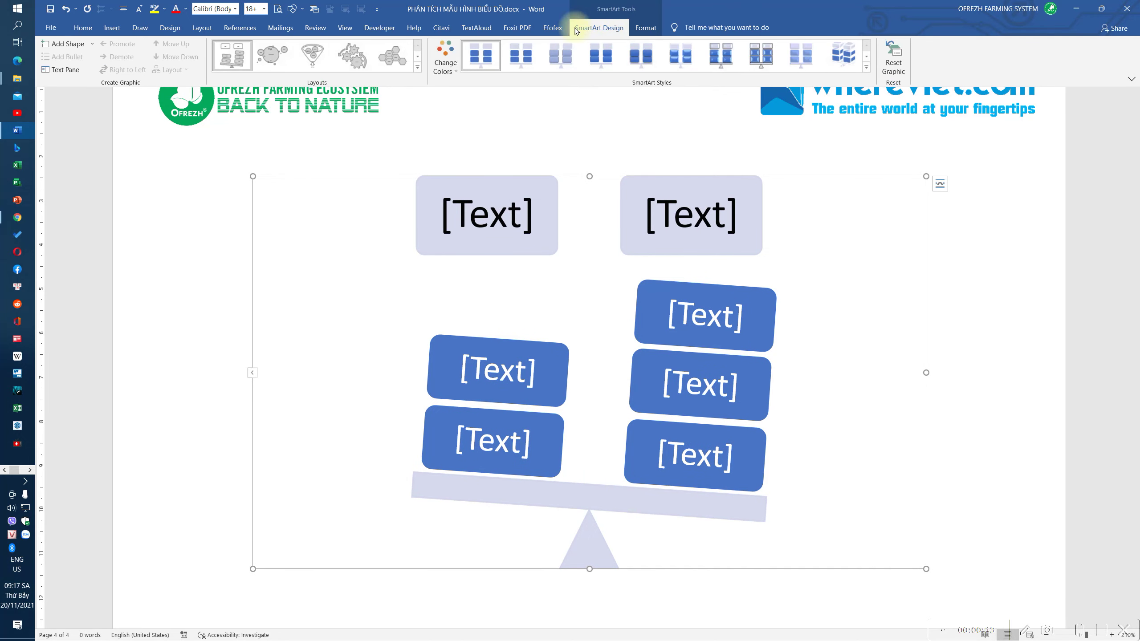
left_click(445, 58)
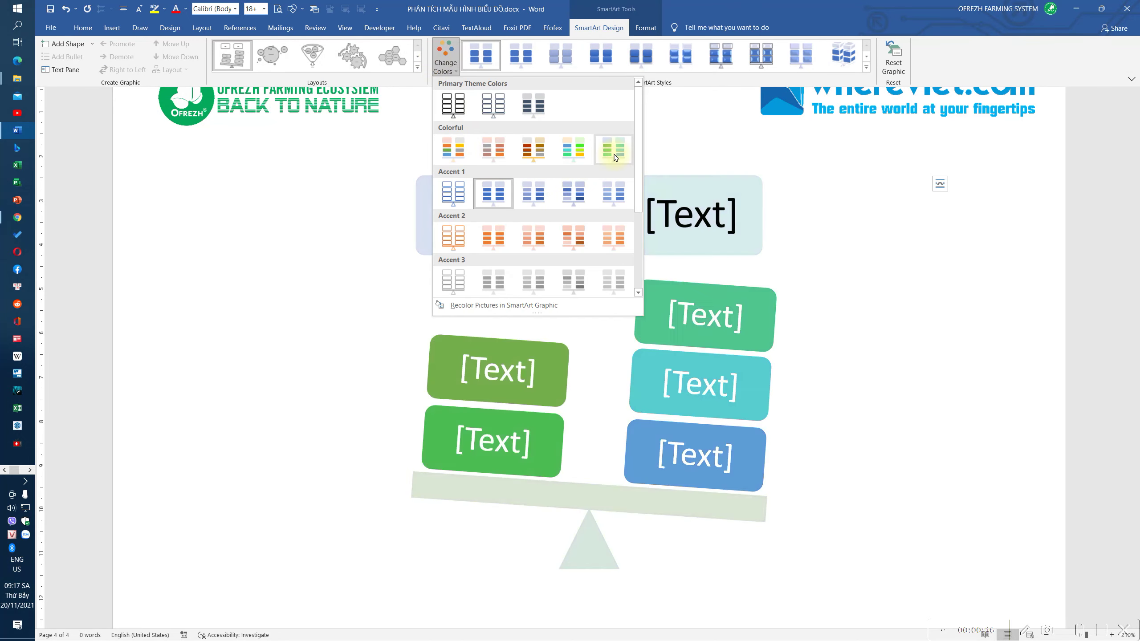
left_click(578, 156)
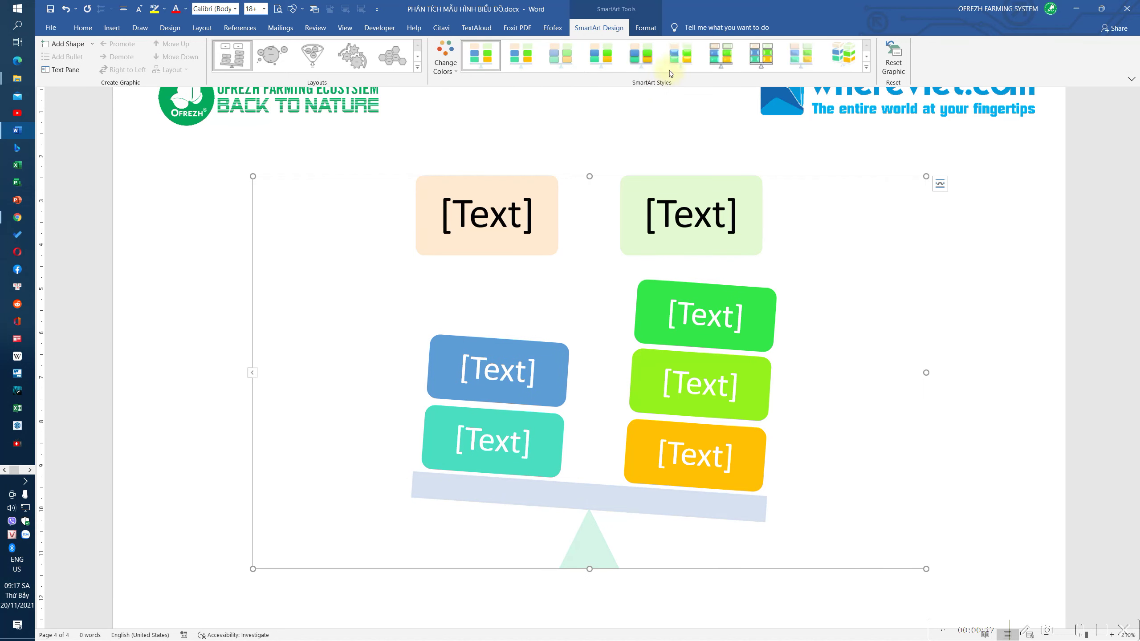
left_click(640, 54)
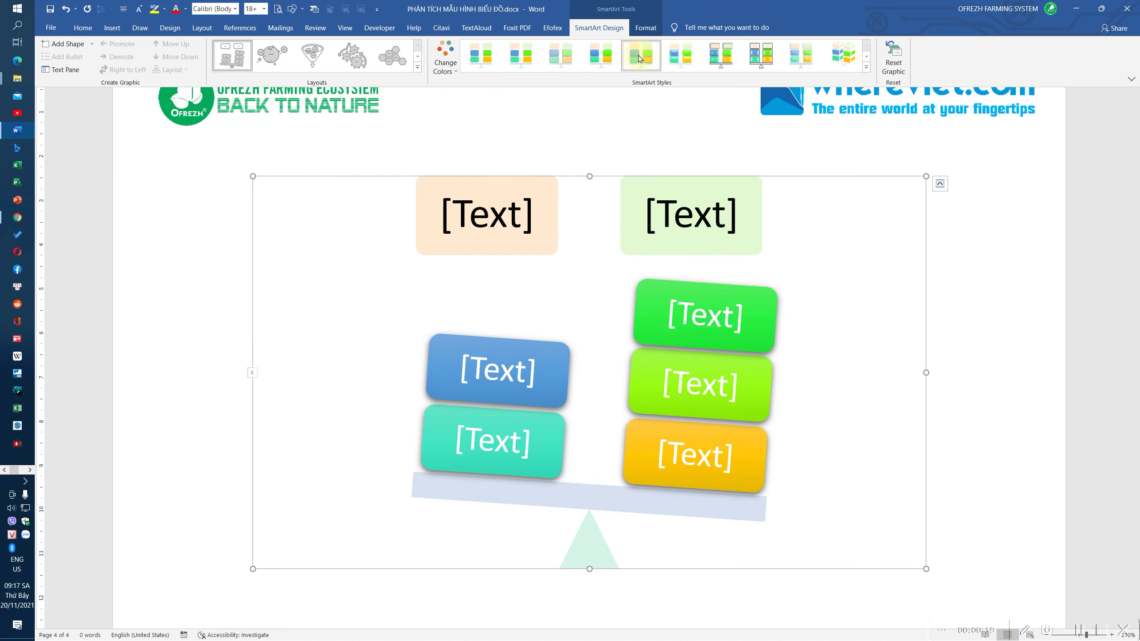
left_click(866, 68)
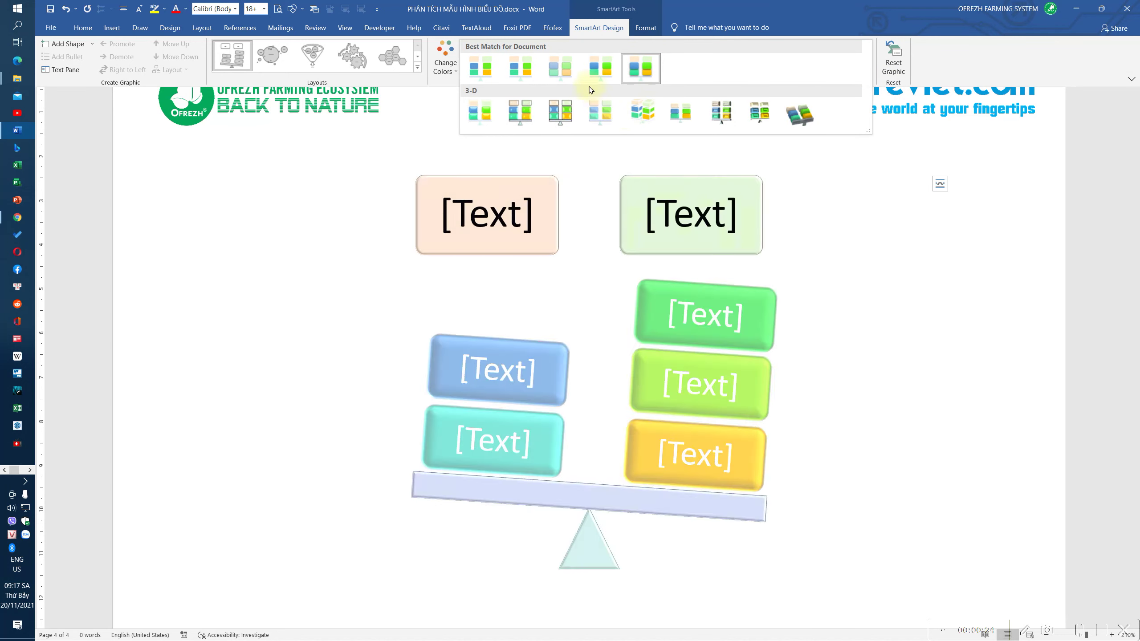
key("Escape")
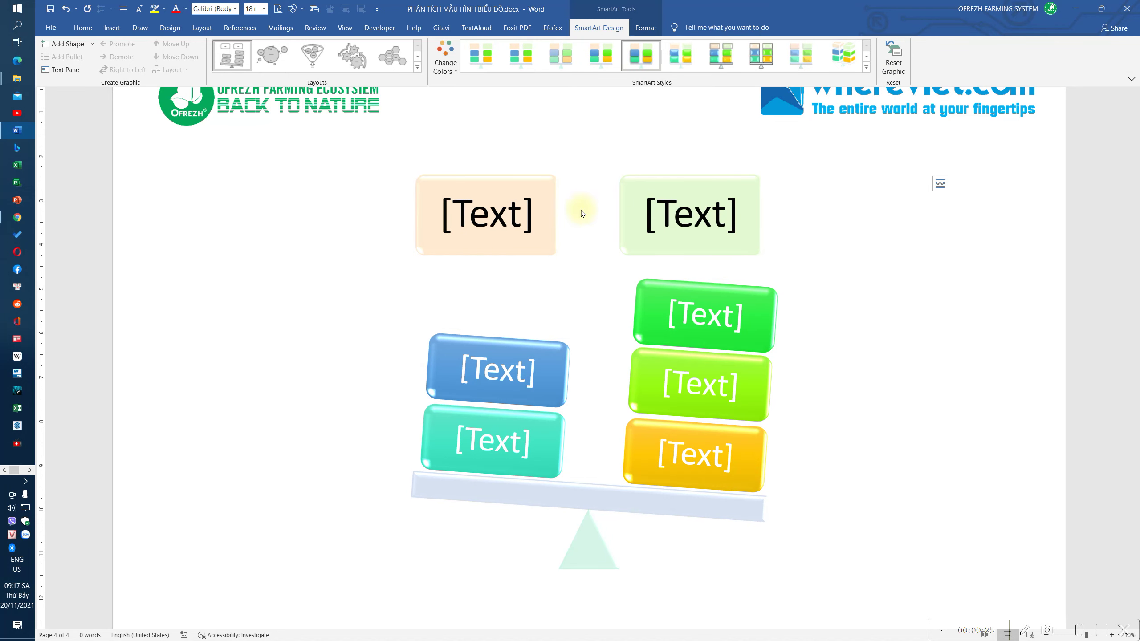
left_click(516, 211)
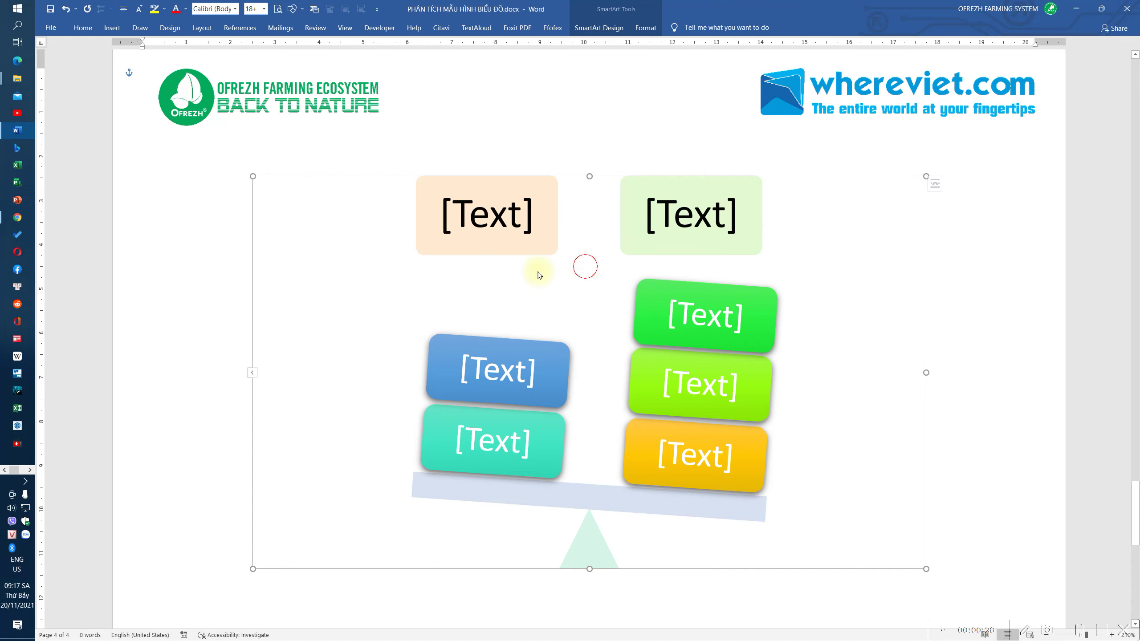
- Type 'Trong xu hướng tăng' into the left header box
left_click(503, 220)
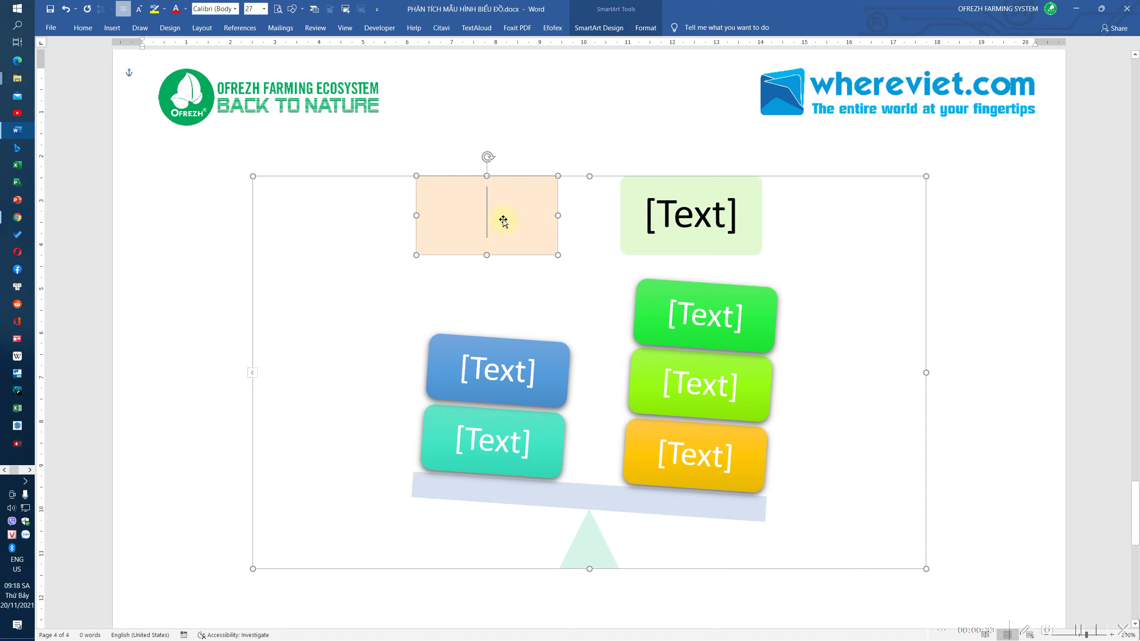
type("tro")
key("BackSpace")
key("BackSpace")
key("BackSpace")
type("tRO")
key("Caps_Lock")
key("BackSpace")
key("BackSpace")
key("BackSpace")
type("Trong xu hướng tăng")
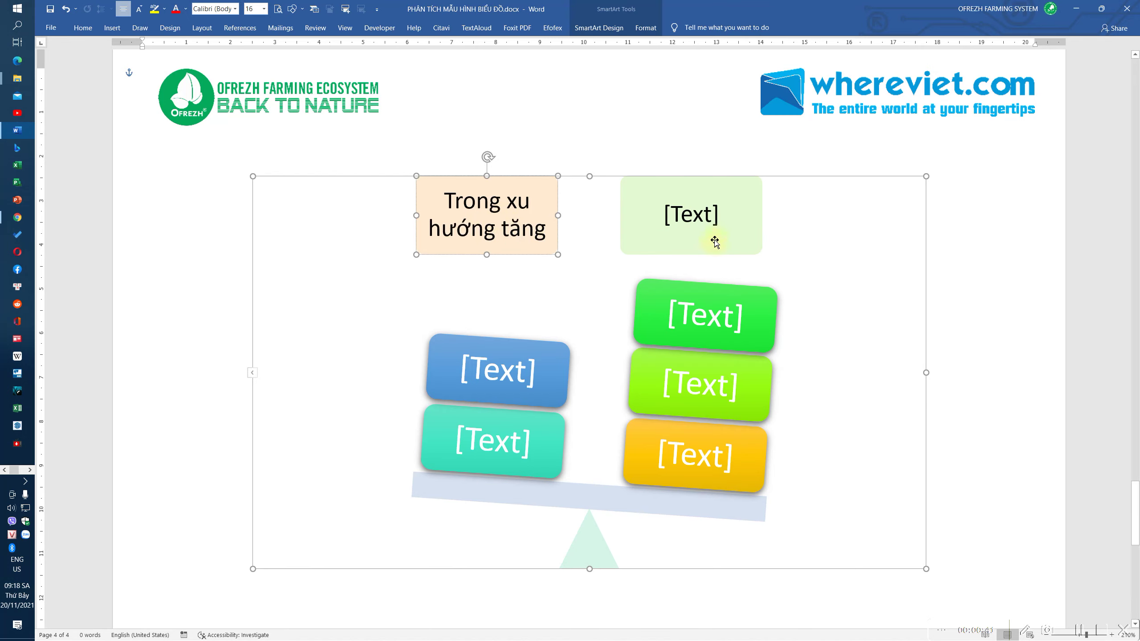
- Type 'Xu hướng giảm' into the right header box
left_click(711, 217)
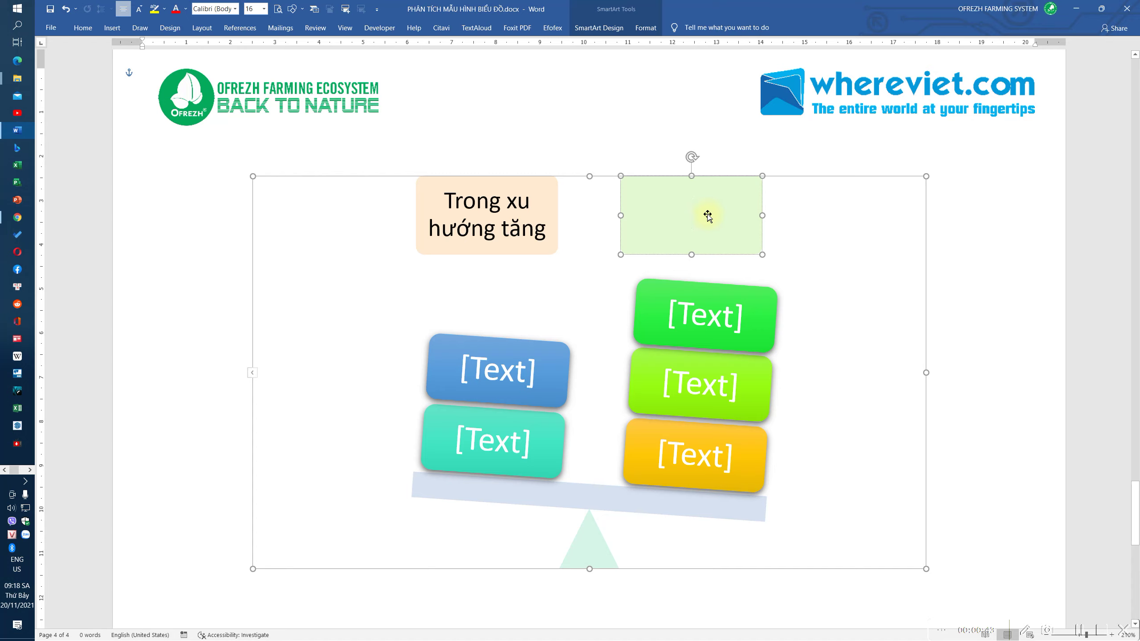
type("Xu h")
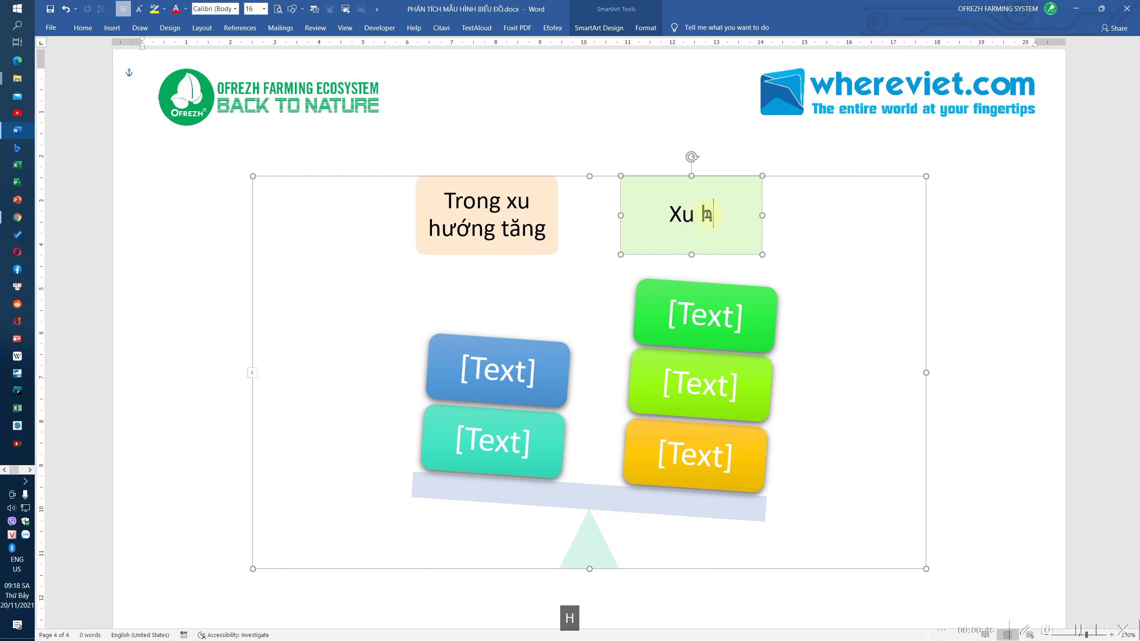
type("ương giảm")
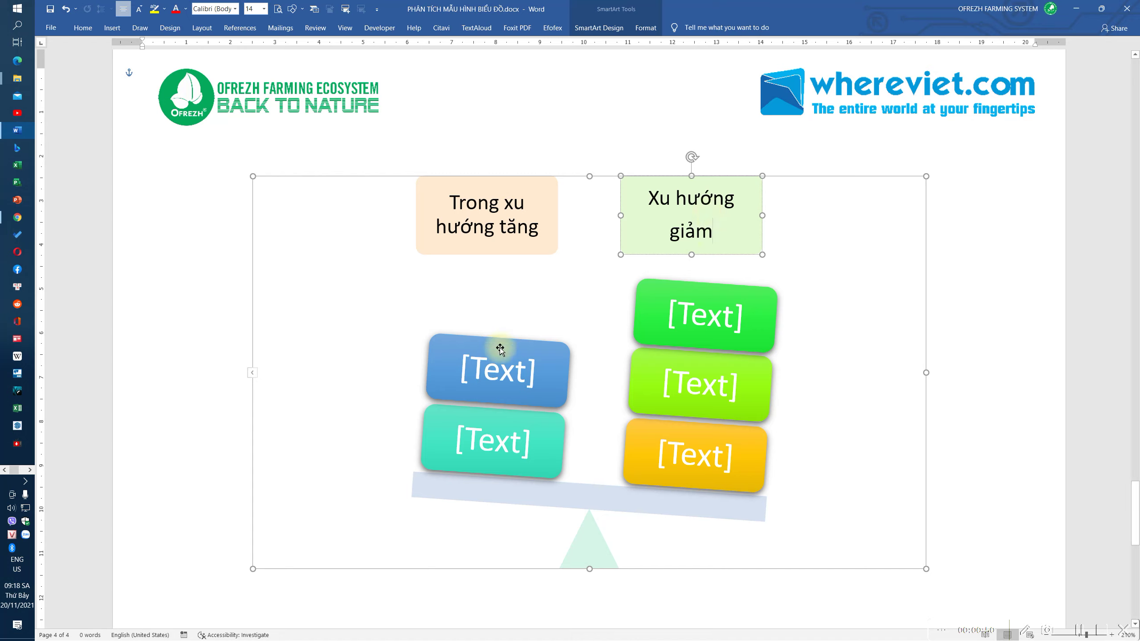
left_click(494, 367)
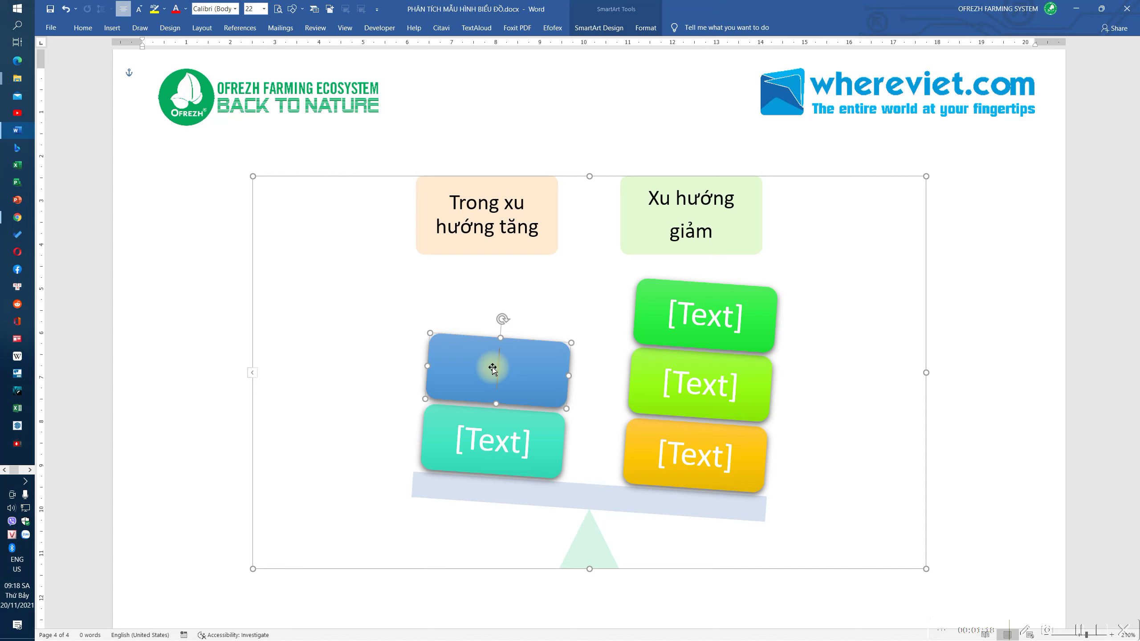
- Label the upper left block 'Tam giác đối xứng' and the teal block 'Hộp chữ nhật'
type("Ta")
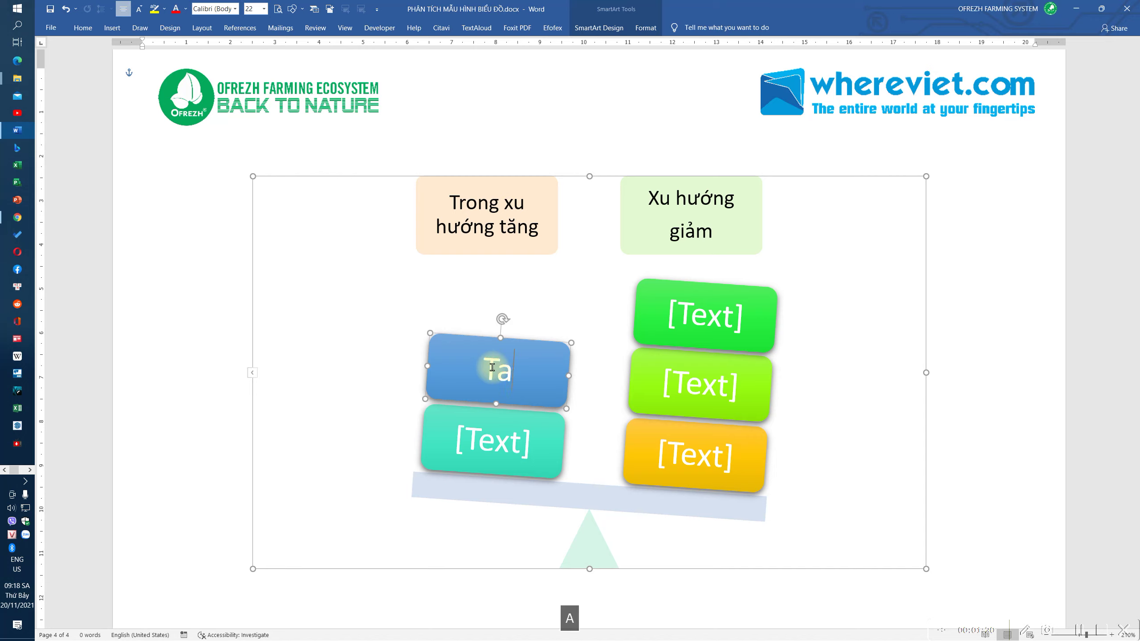
type("m giác đôi")
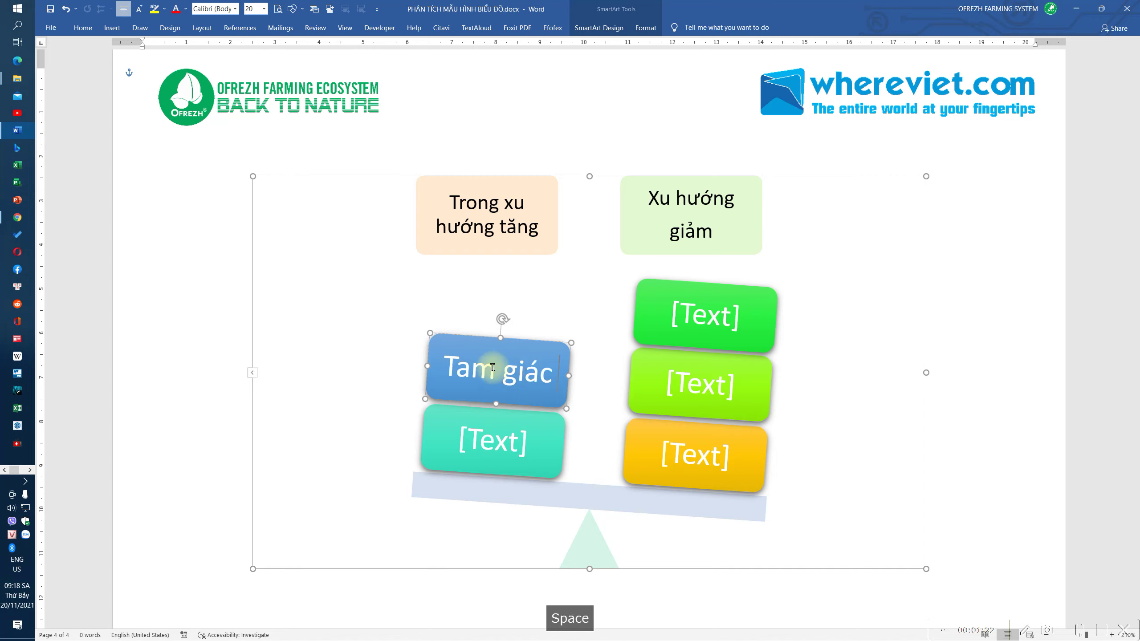
key("BackSpace")
key("BackSpace")
type("ối xu")
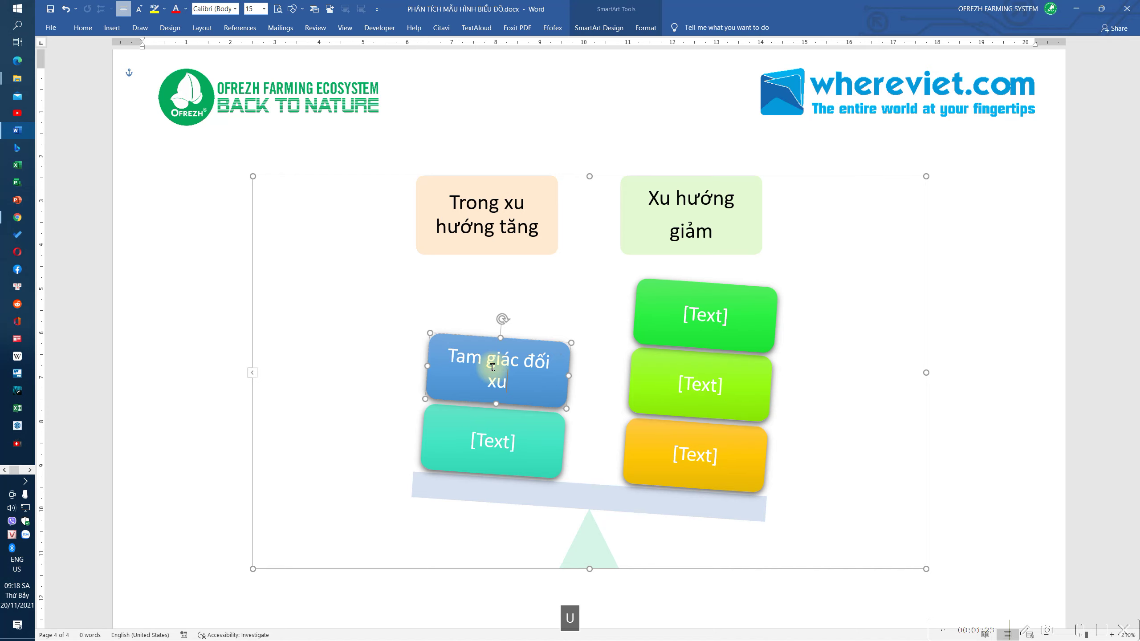
type("wngs")
key("Return")
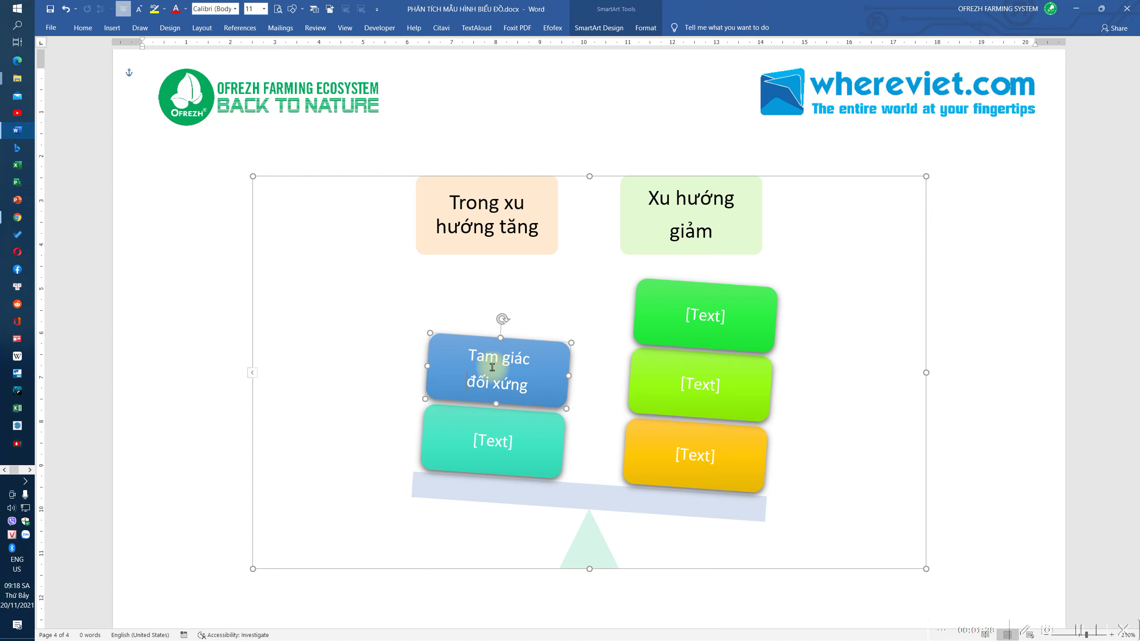
left_click(487, 433)
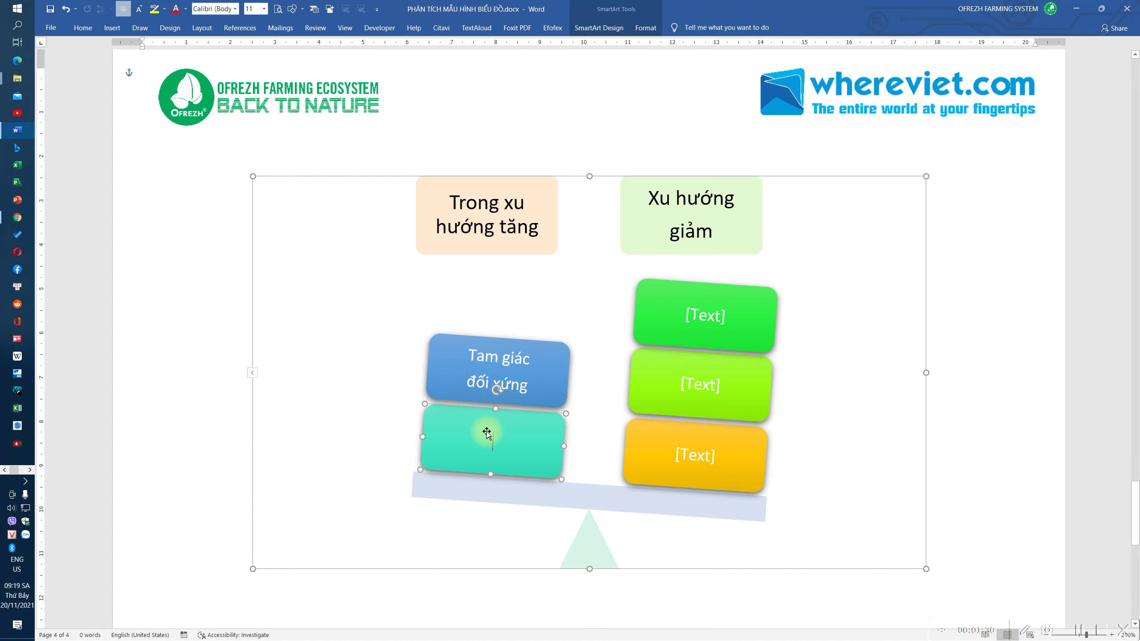
type("H")
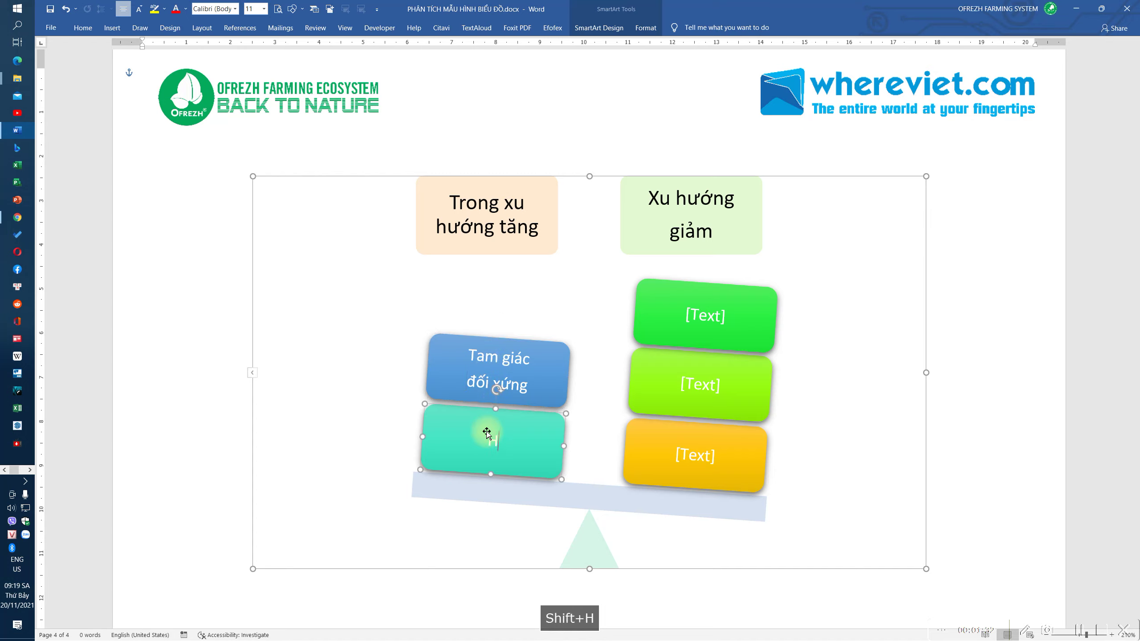
type("ộp chuữ nhật")
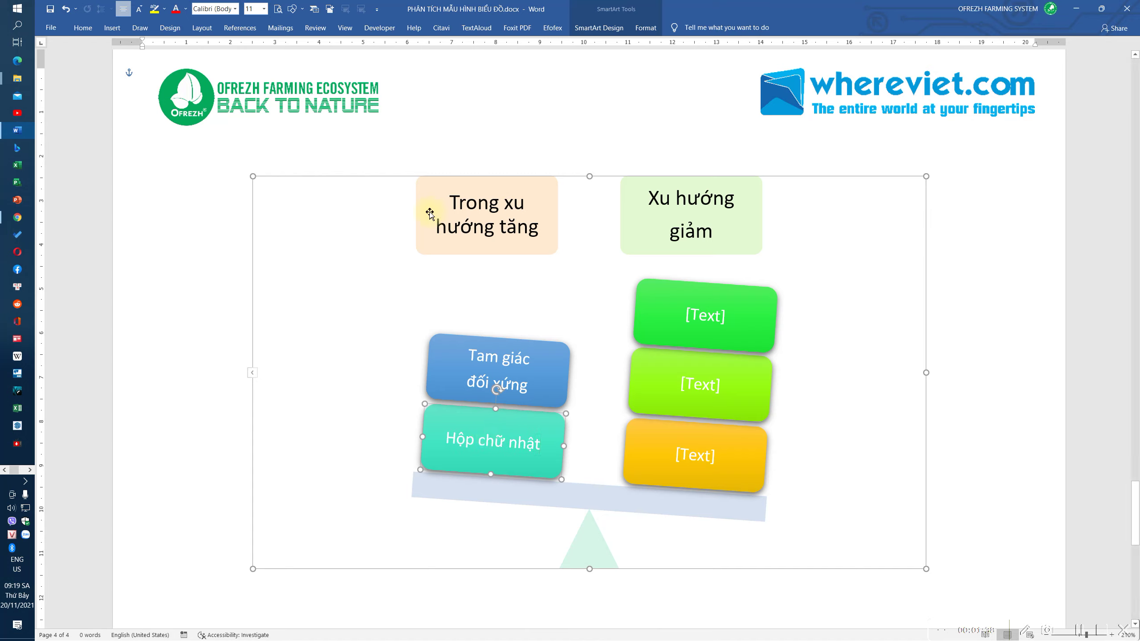
- Add two blocks above 'Hộp chữ nhật' and label the green one 'Tam giác dốc lên'
key("Return")
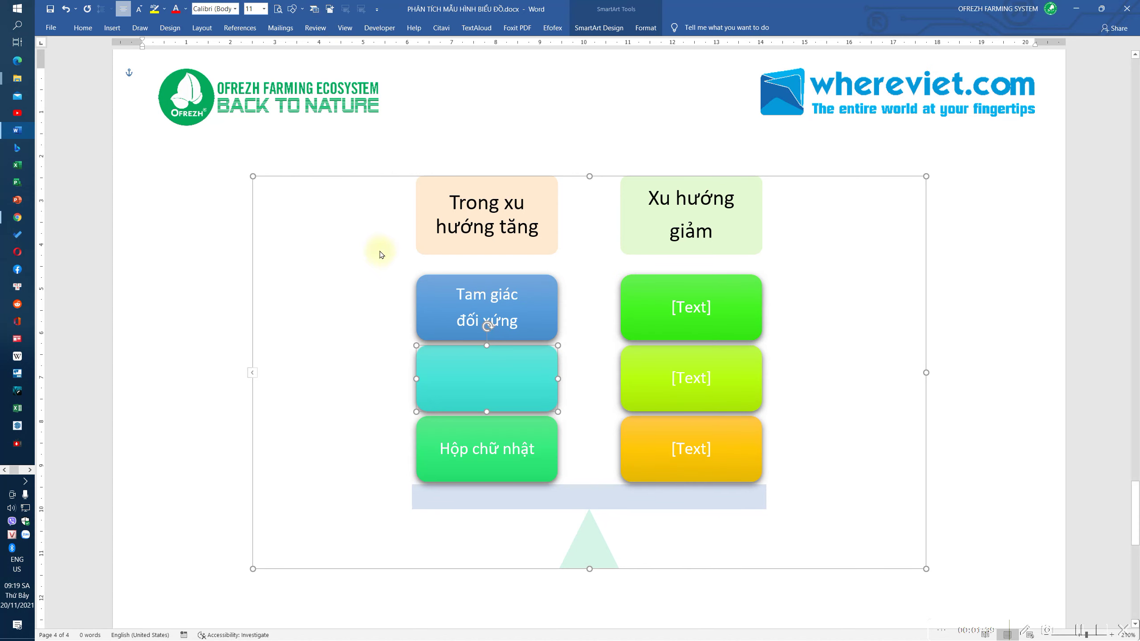
left_click(497, 432)
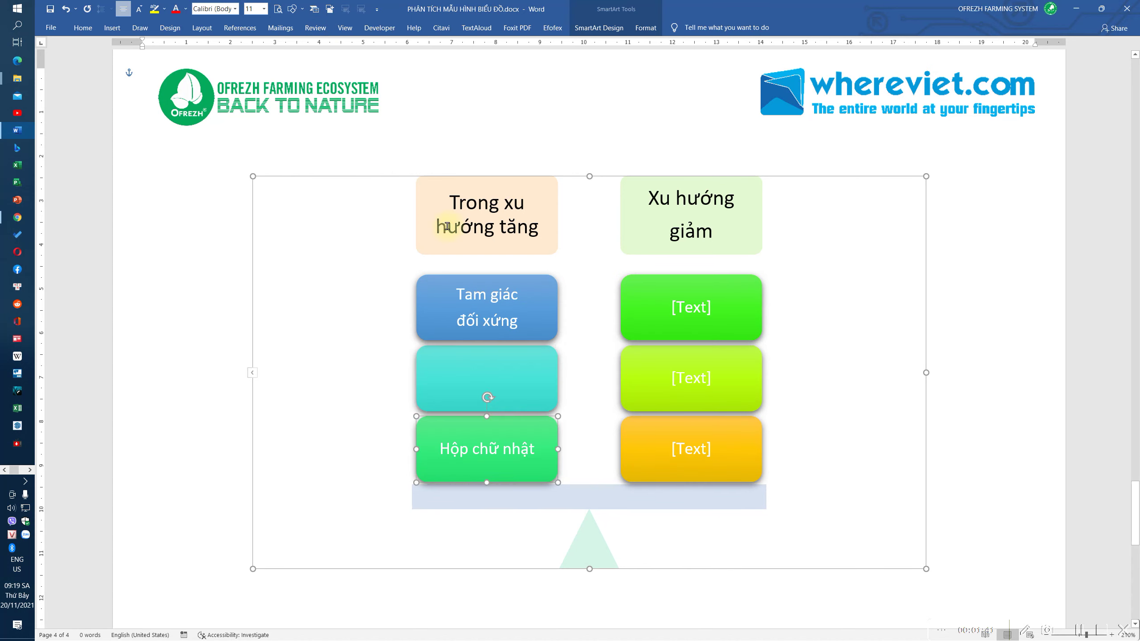
left_click(330, 10)
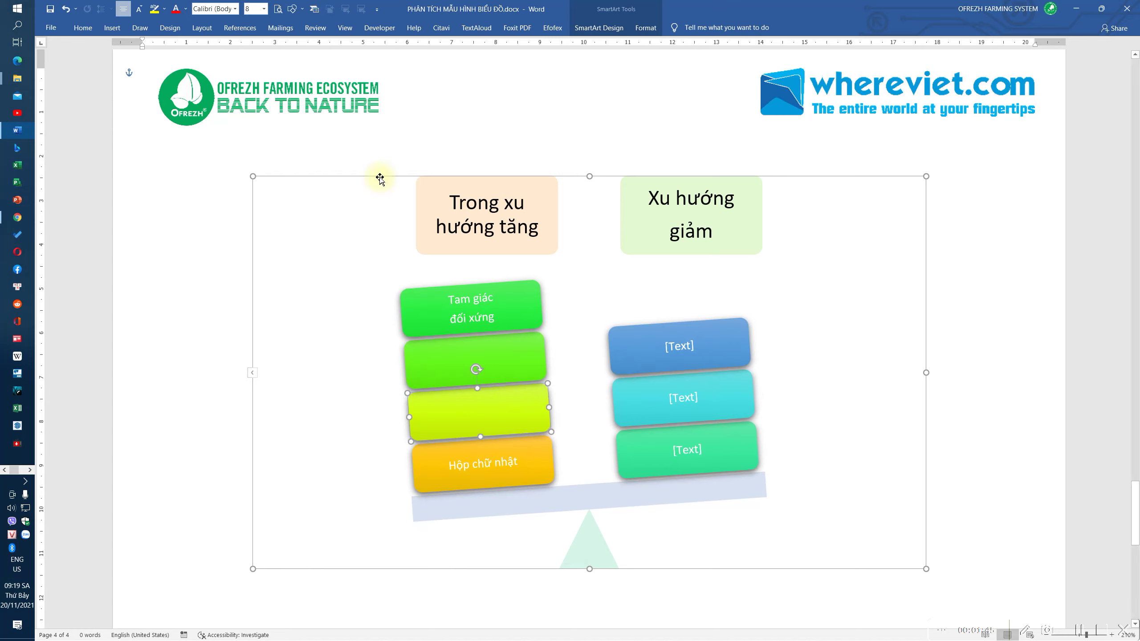
left_click(497, 362)
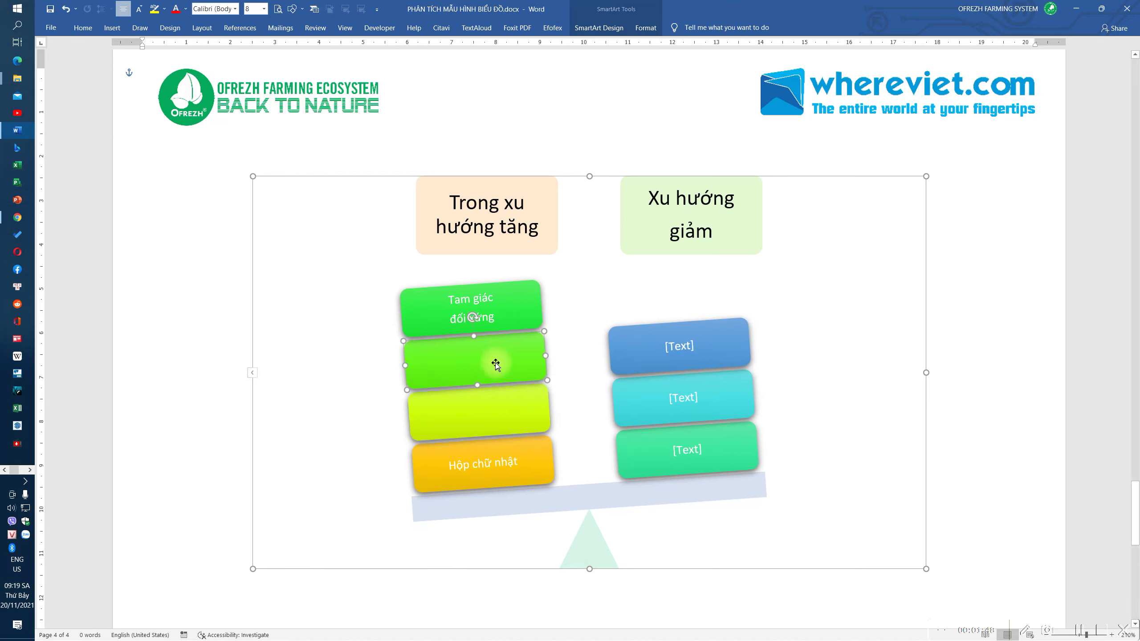
left_click(490, 344)
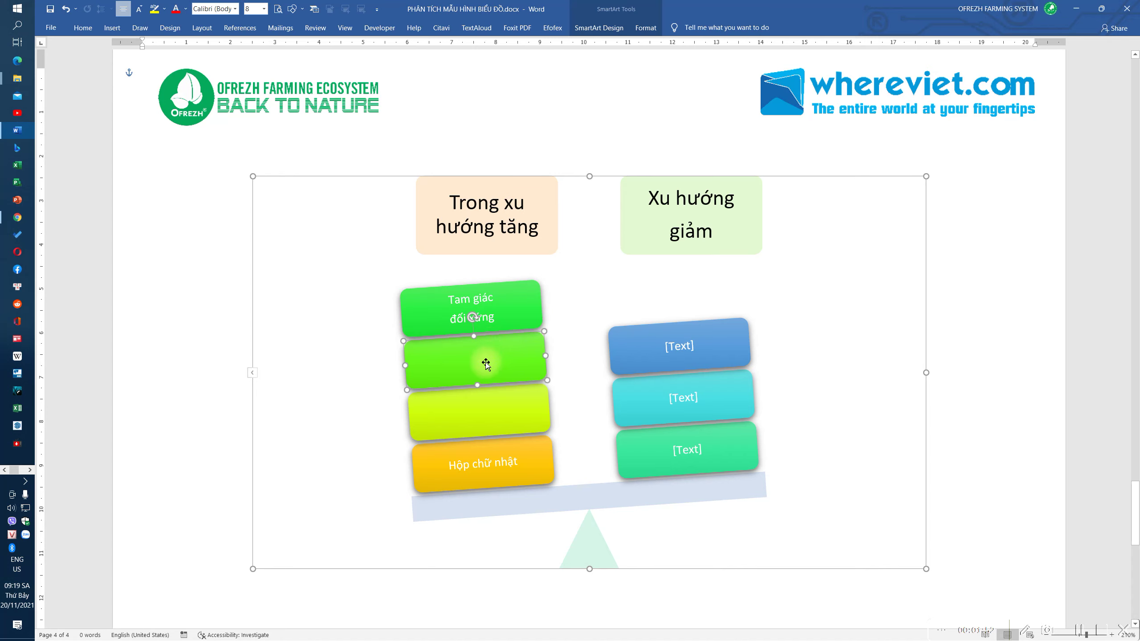
right_click(486, 364)
left_click(511, 428)
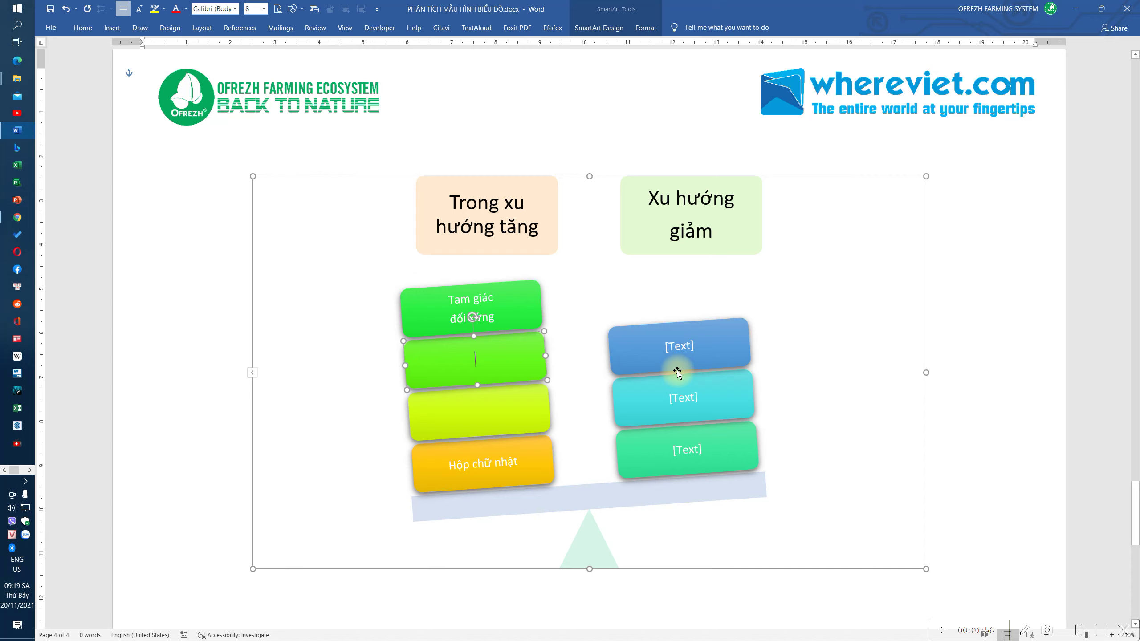
type("T")
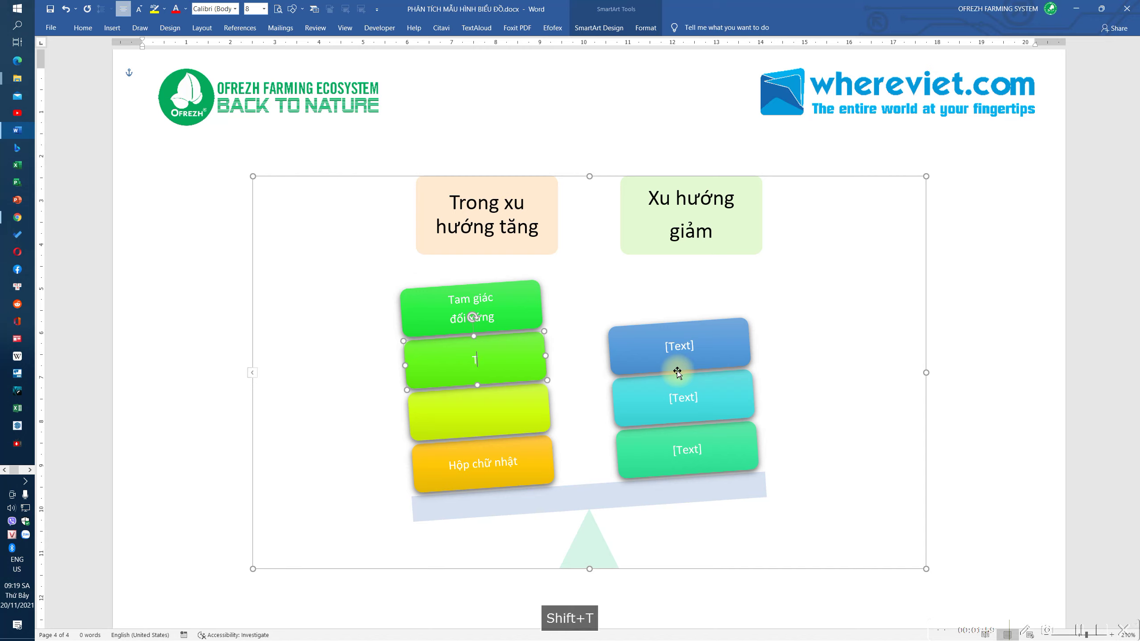
type("am giasc doocs leen")
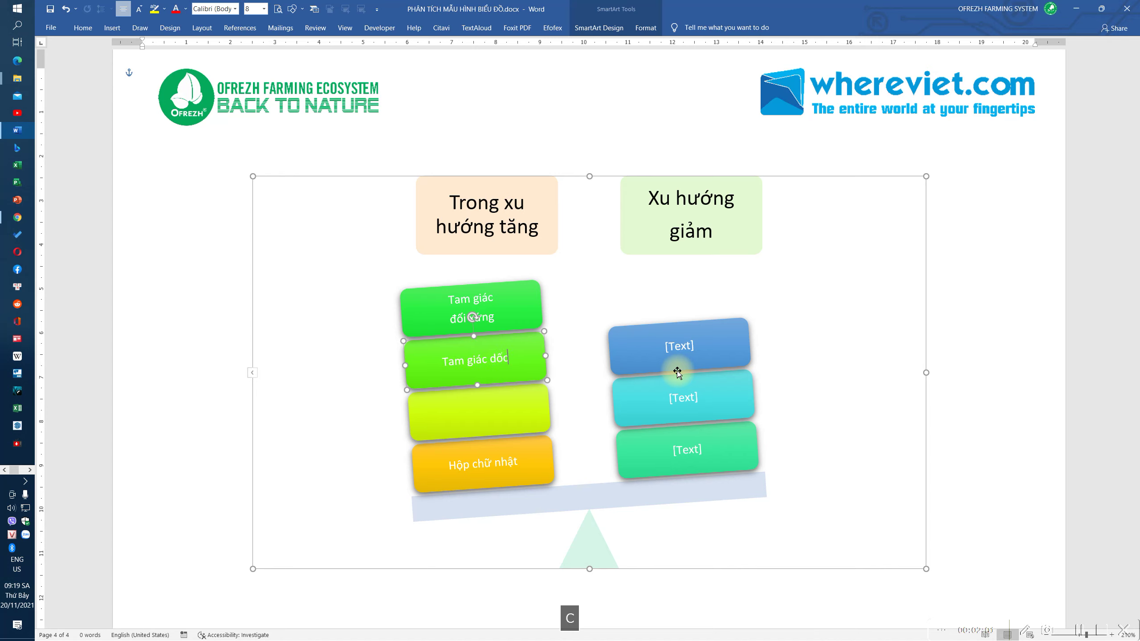
- Label the yellow-green block 'Cái nêm hướng xuống/ lên'
right_click(539, 408)
left_click(581, 483)
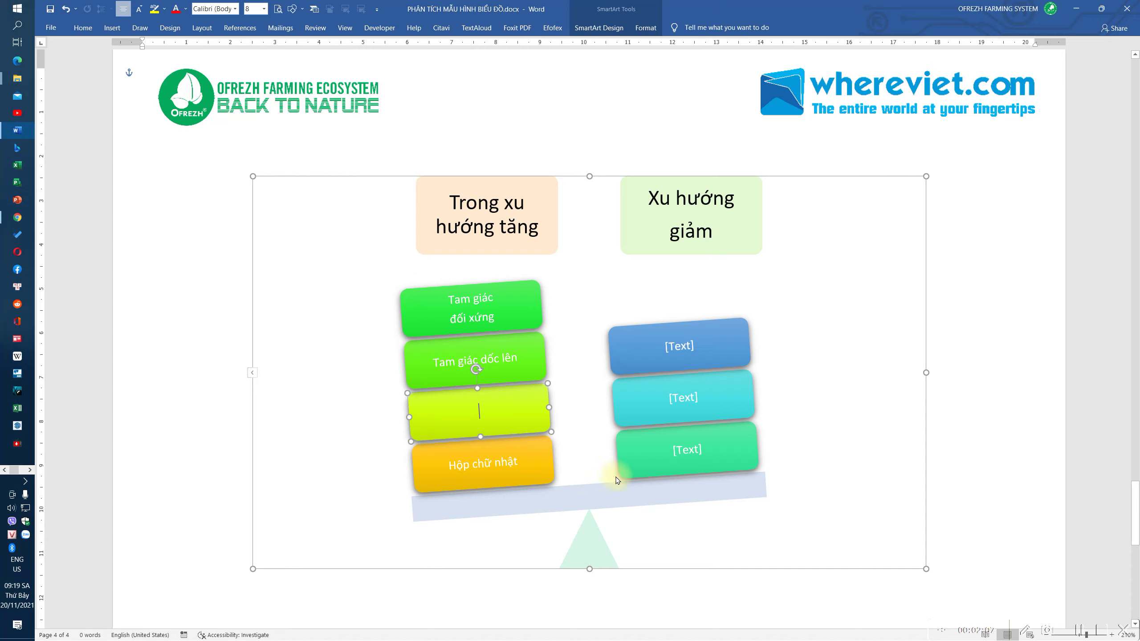
type("Ca")
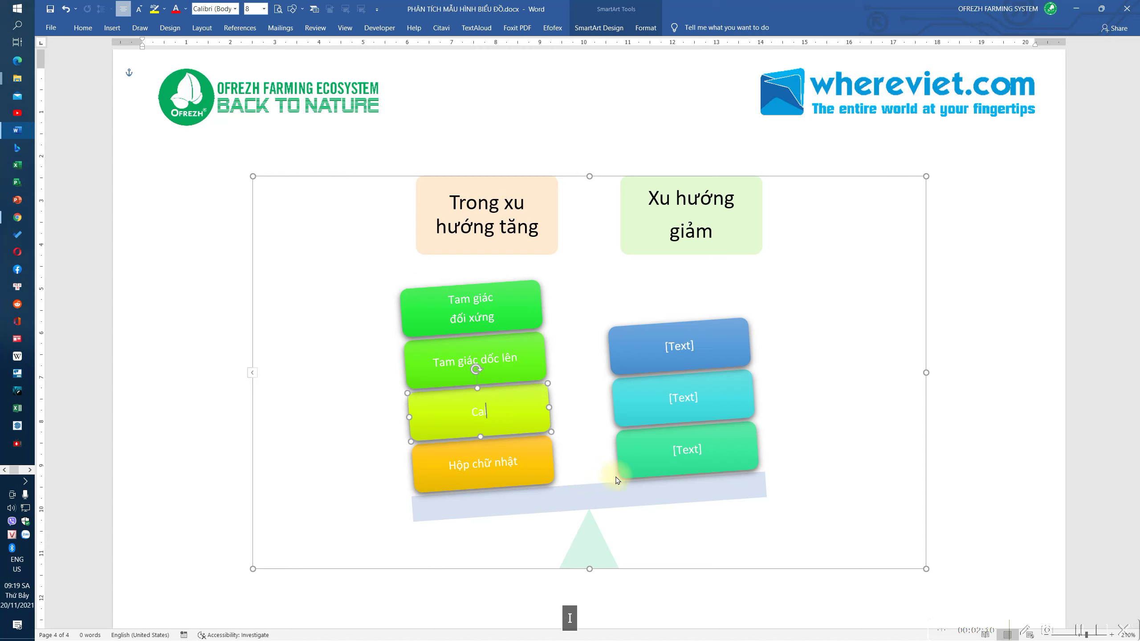
type("is neem huwowngs xuoongs/ leen")
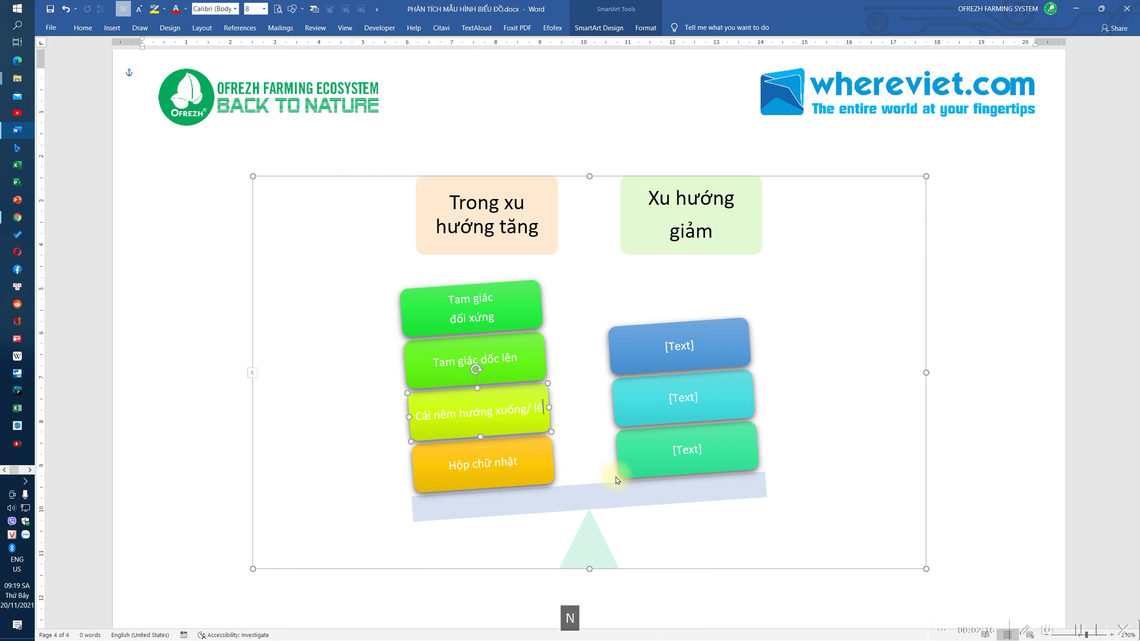
left_click(691, 334)
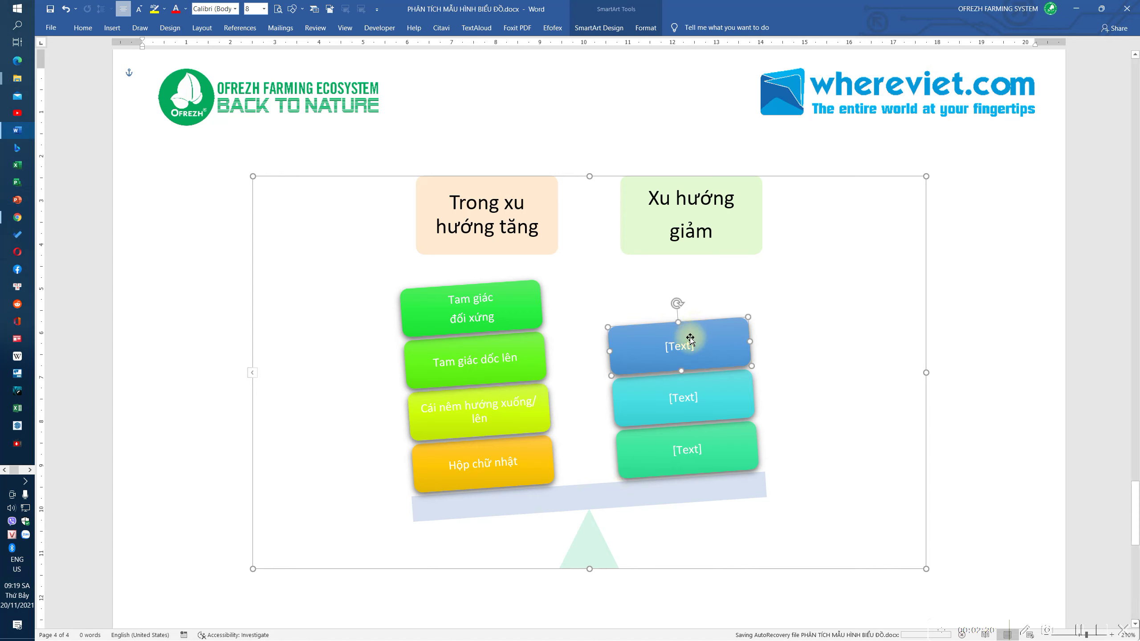
- Label the top two right blocks 'Tam giác đối xứng' and 'Hộp chữ nhật'
left_click(689, 342)
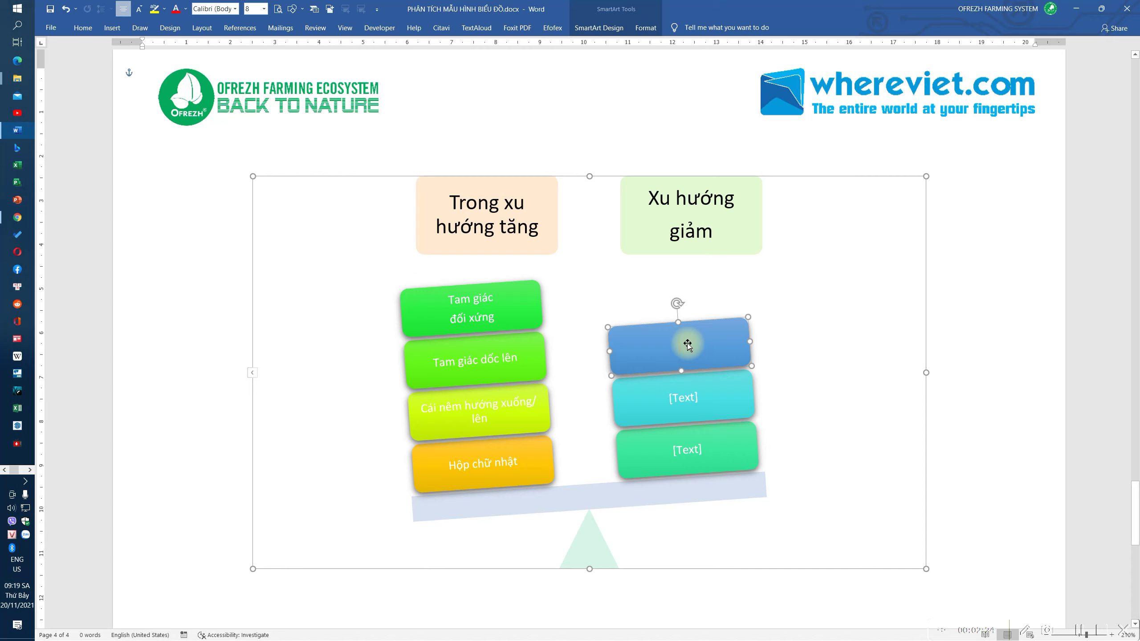
type("Tam giáo")
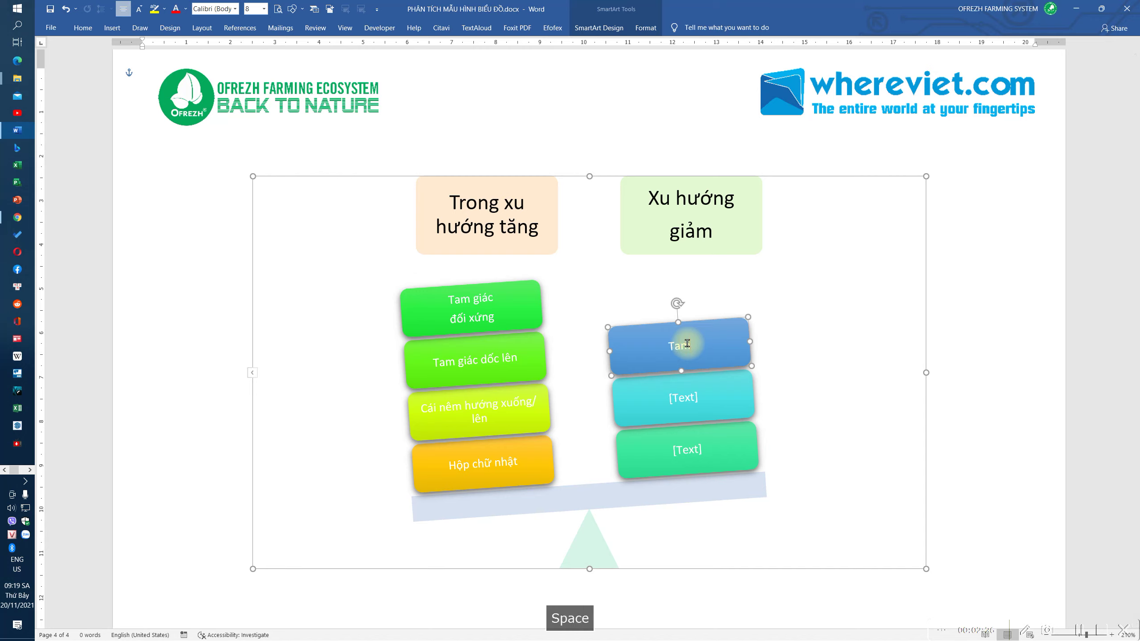
key("BackSpace")
key("BackSpace")
type("c đối xưn")
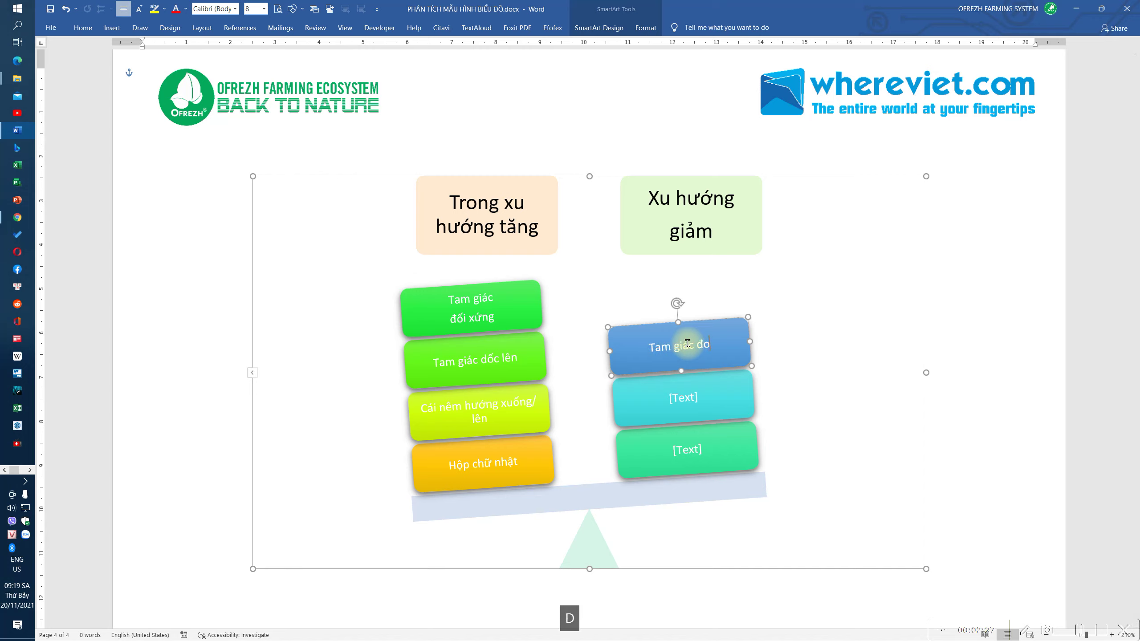
type("gs")
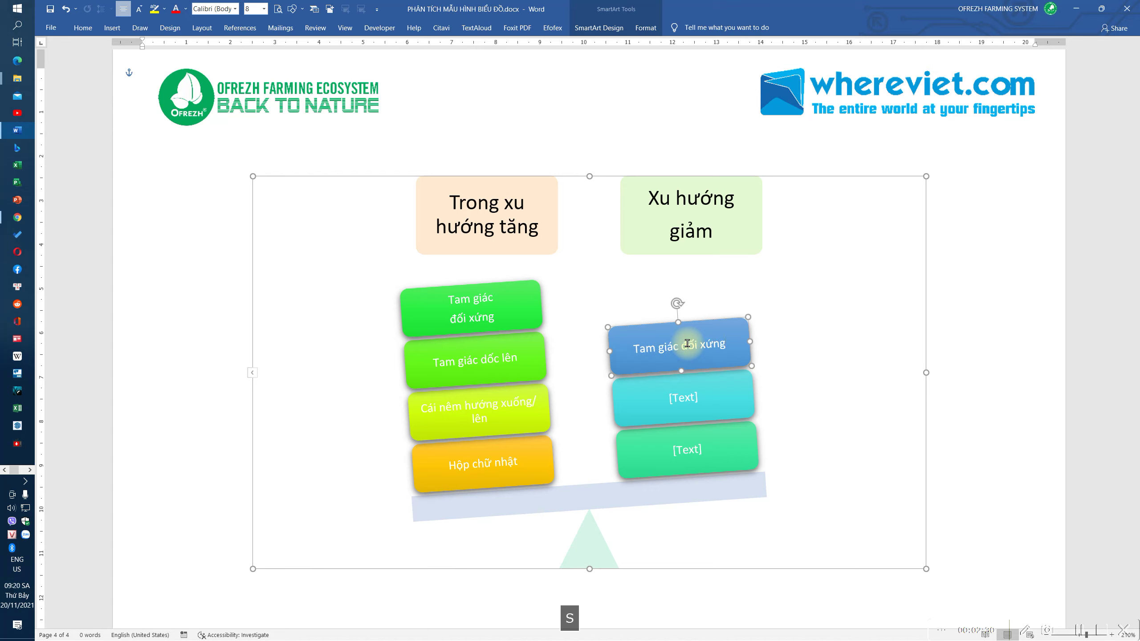
left_click(681, 397)
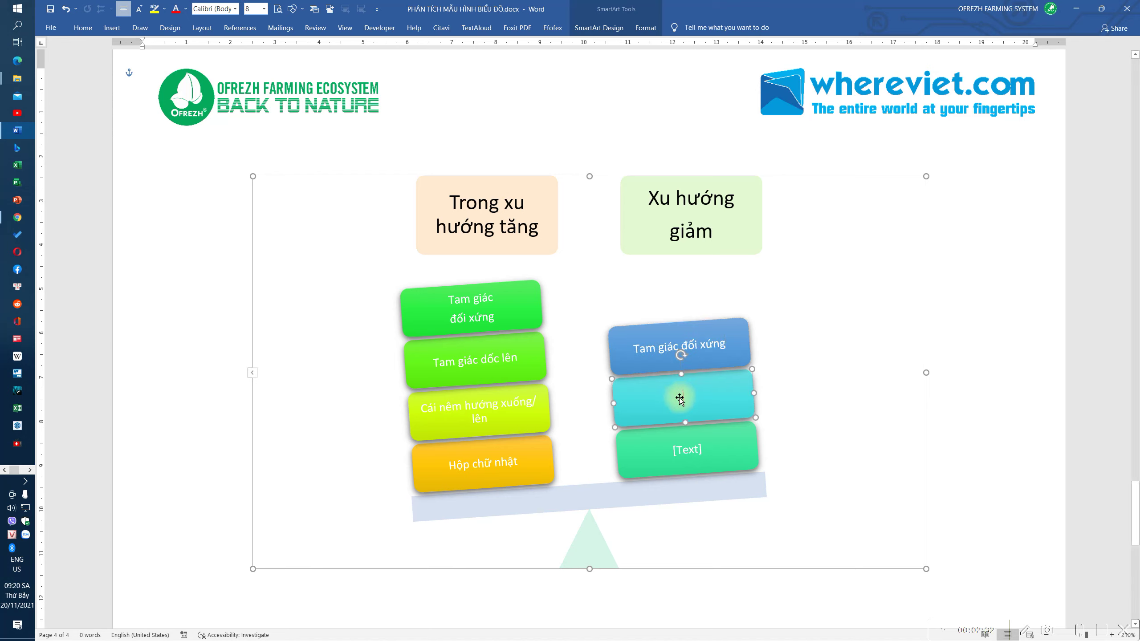
key("Escape")
left_click(687, 397)
type("H")
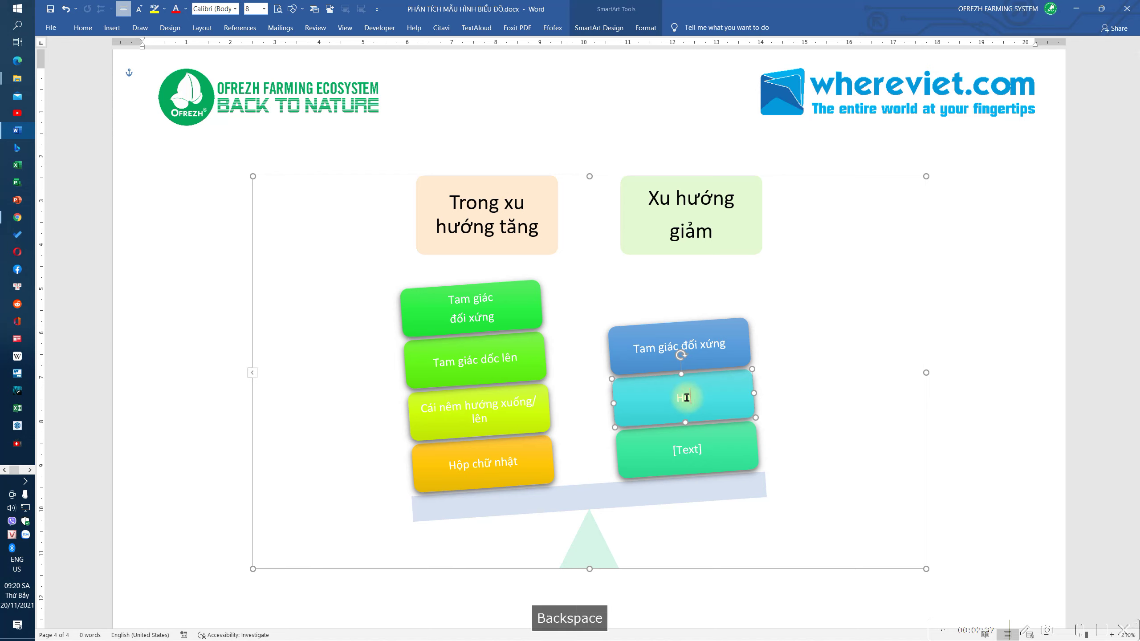
type("ộp chữ nhật")
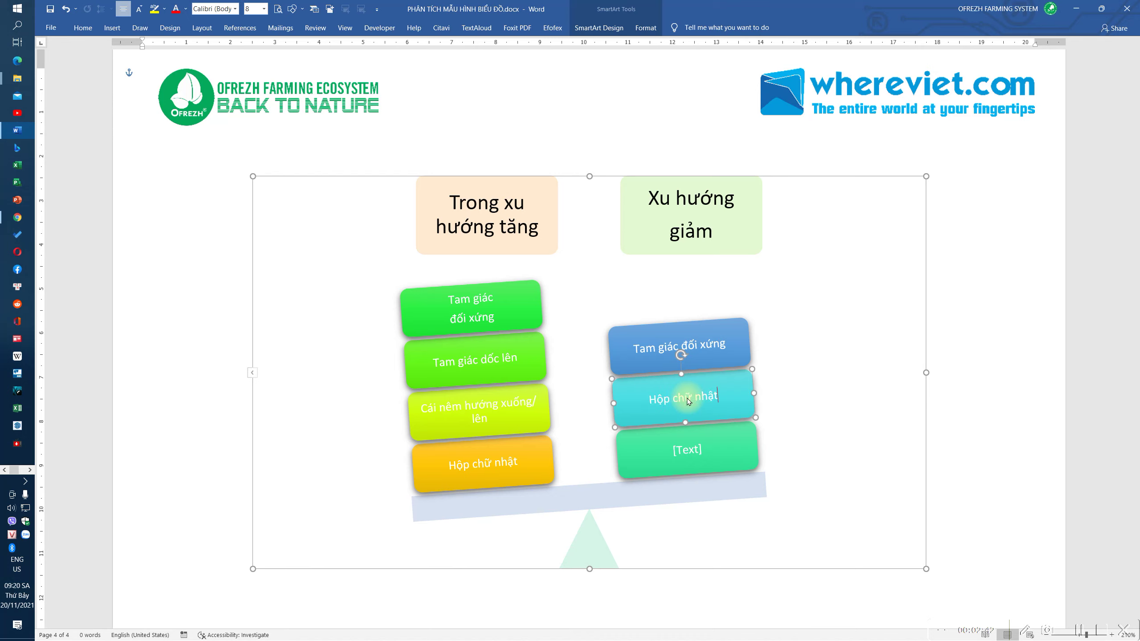
- Label the bottom right block 'Đỉnh nhỏ' and insert an empty block above it
left_click(697, 449)
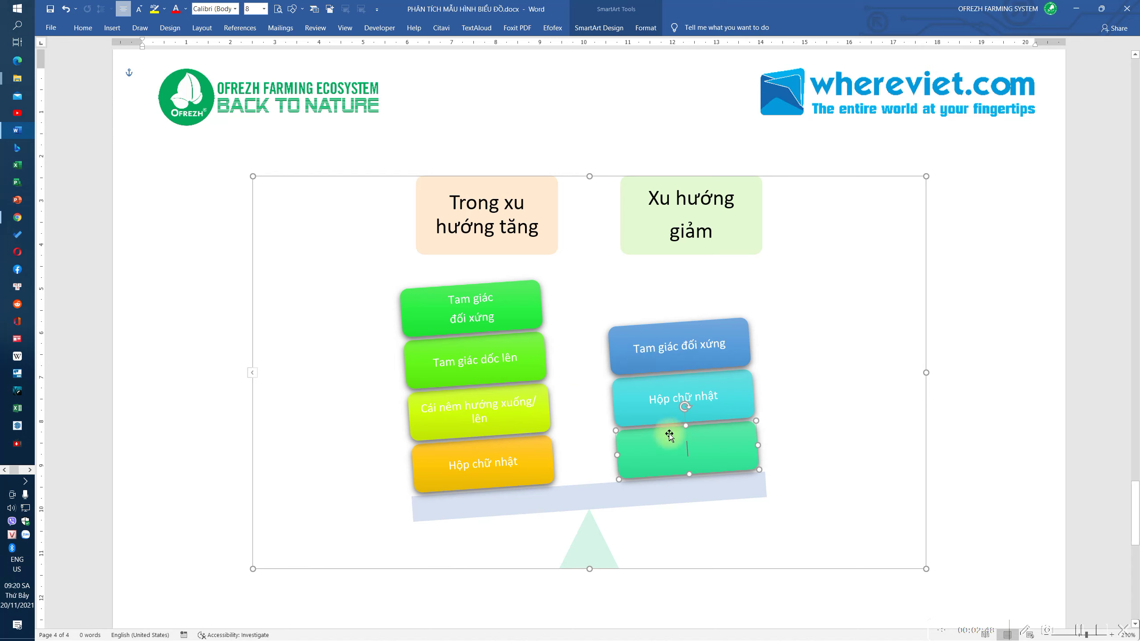
type("Đỉnh h")
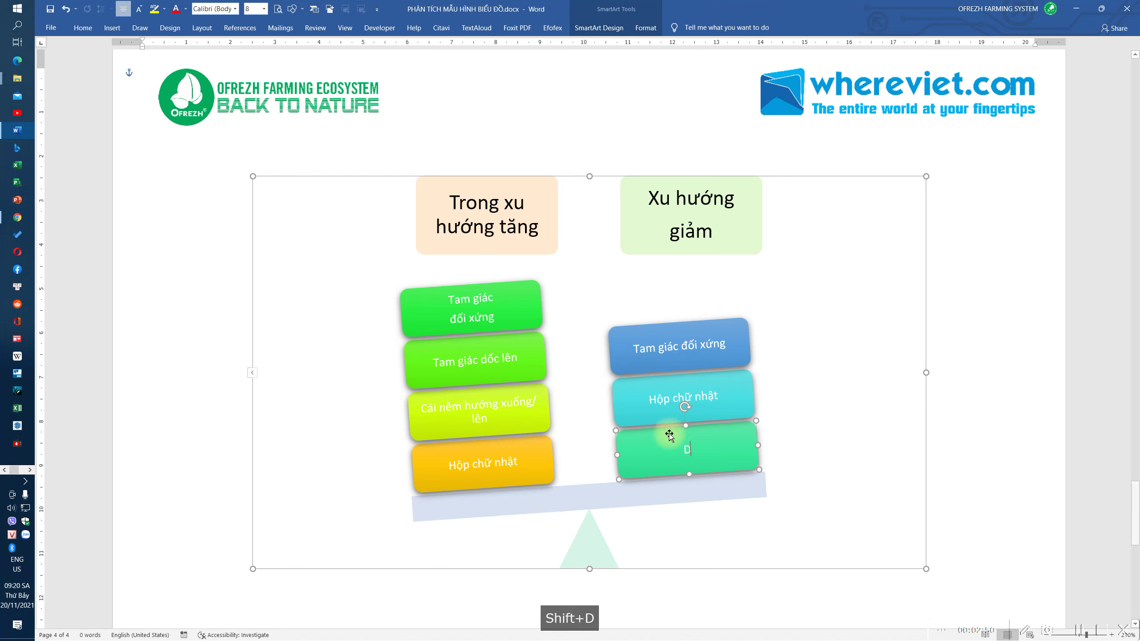
key("BackSpace")
type("nhỏ")
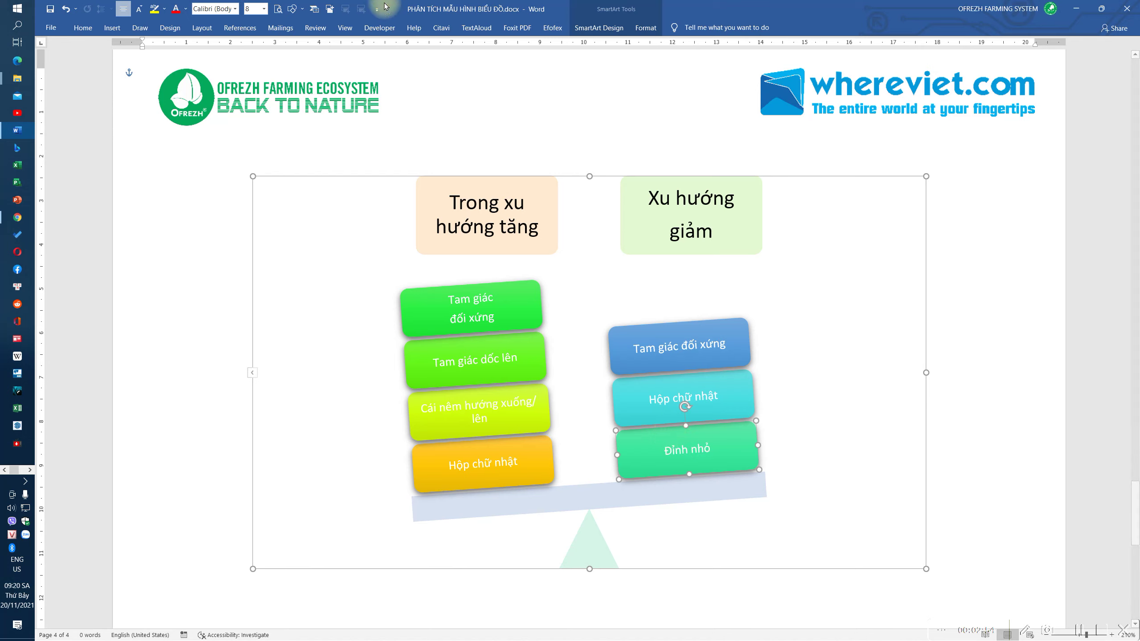
left_click(330, 9)
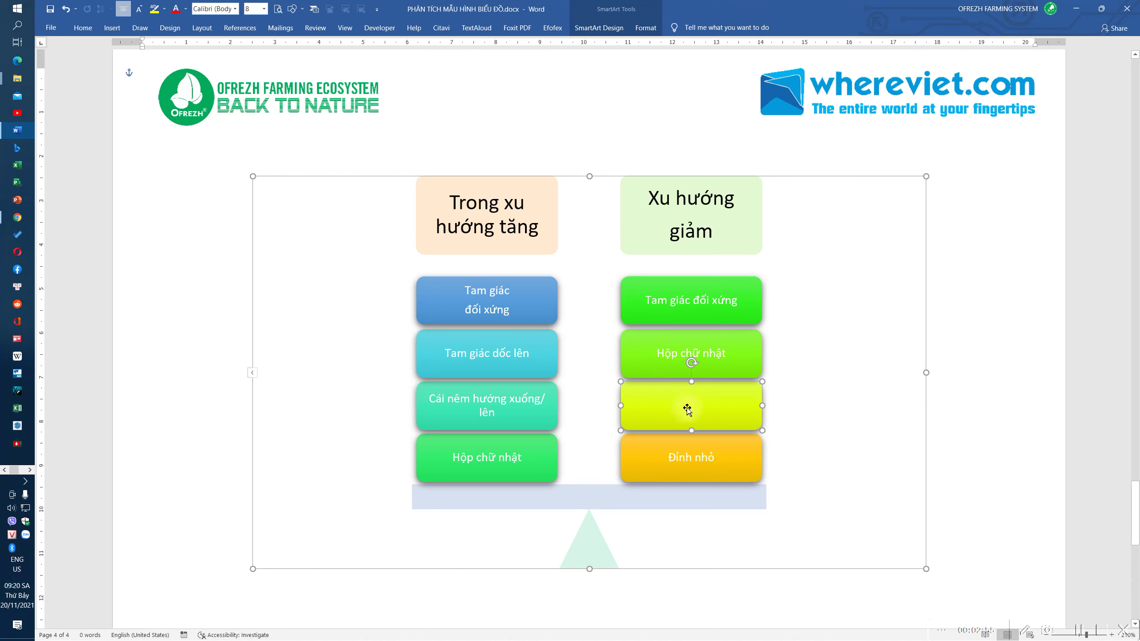
- Label the new empty right block 'Hai đỉnh' and deselect the diagram
right_click(687, 405)
left_click(736, 473)
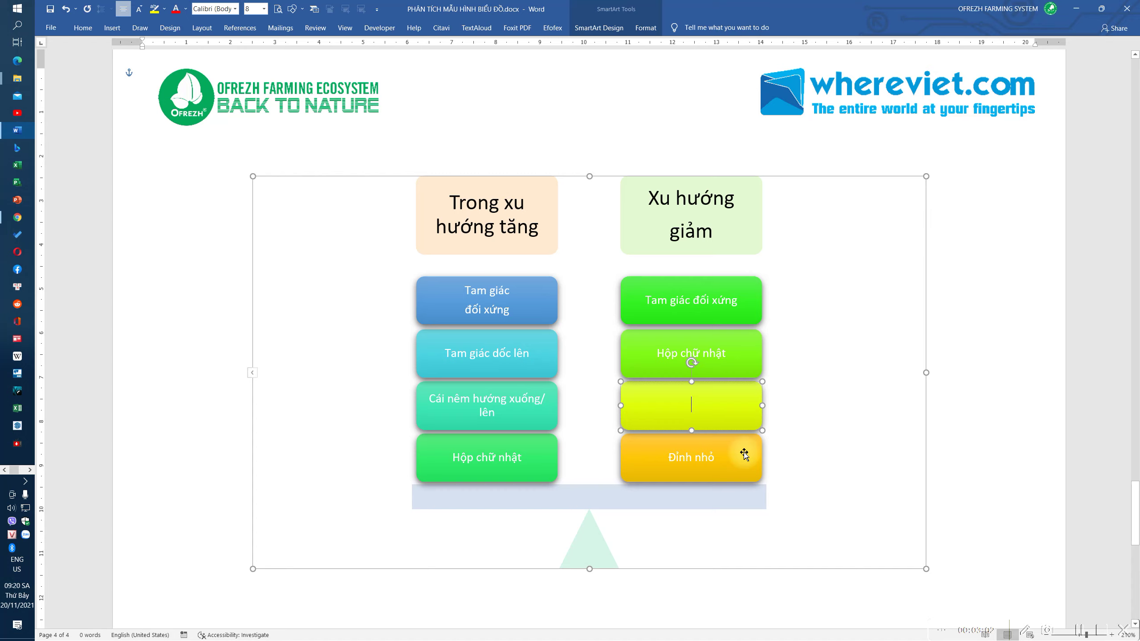
type("Hai đỉnh")
right_click(742, 448)
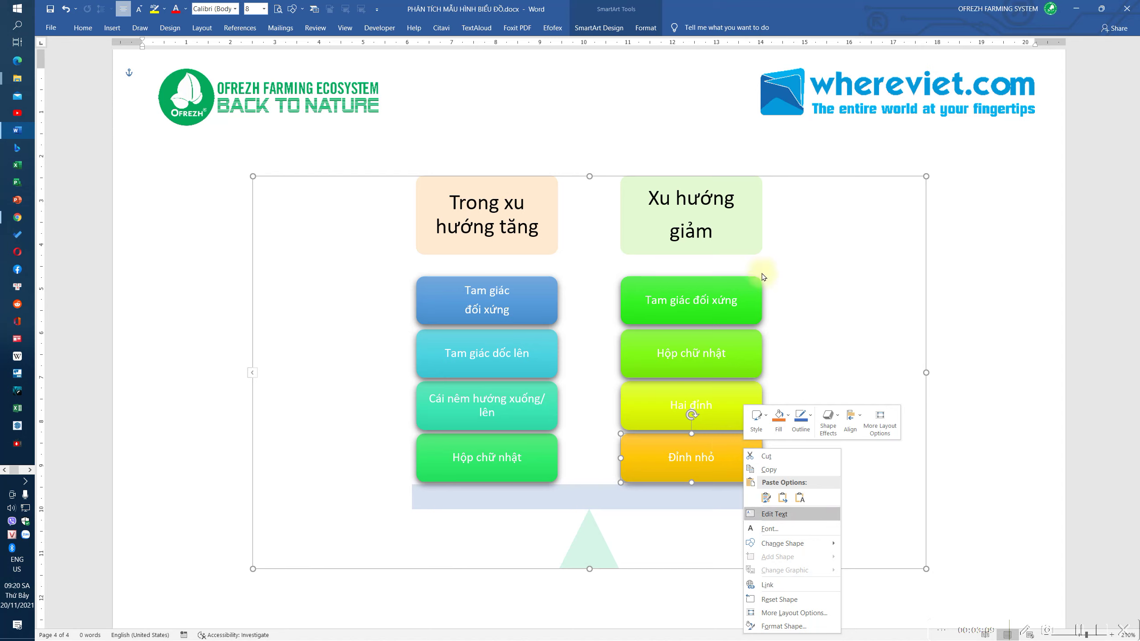
key("Escape")
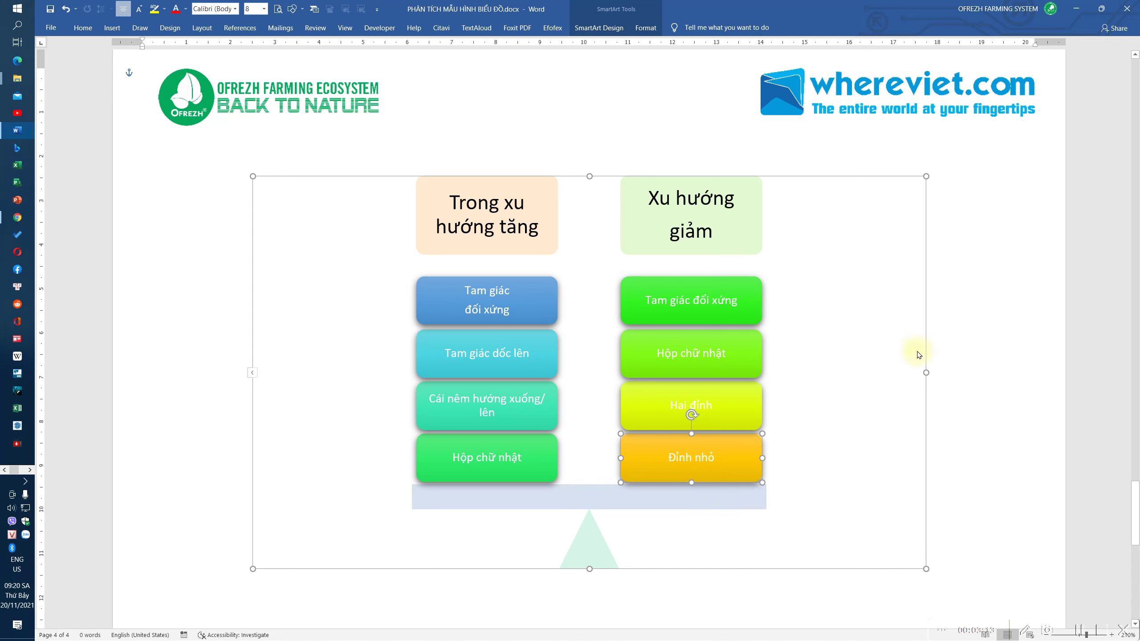
left_click(1014, 345)
- Extend the top right block to read 'Tam giác đối xứng/ (5)' with 'Tam giác dốc xuống' below
left_click(735, 302)
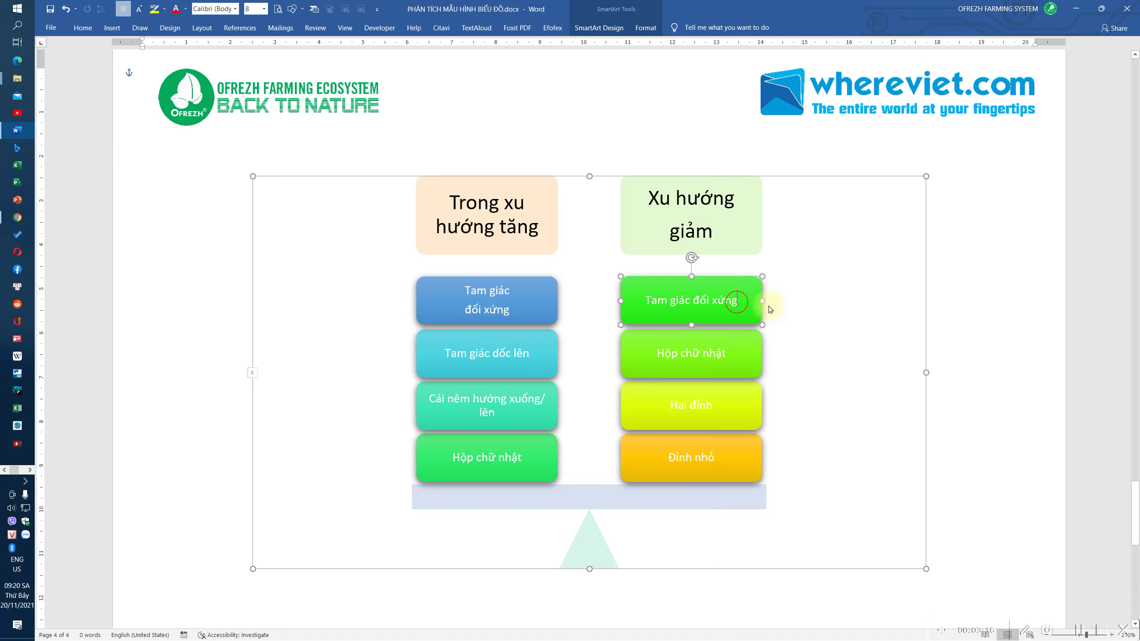
type("/ ")
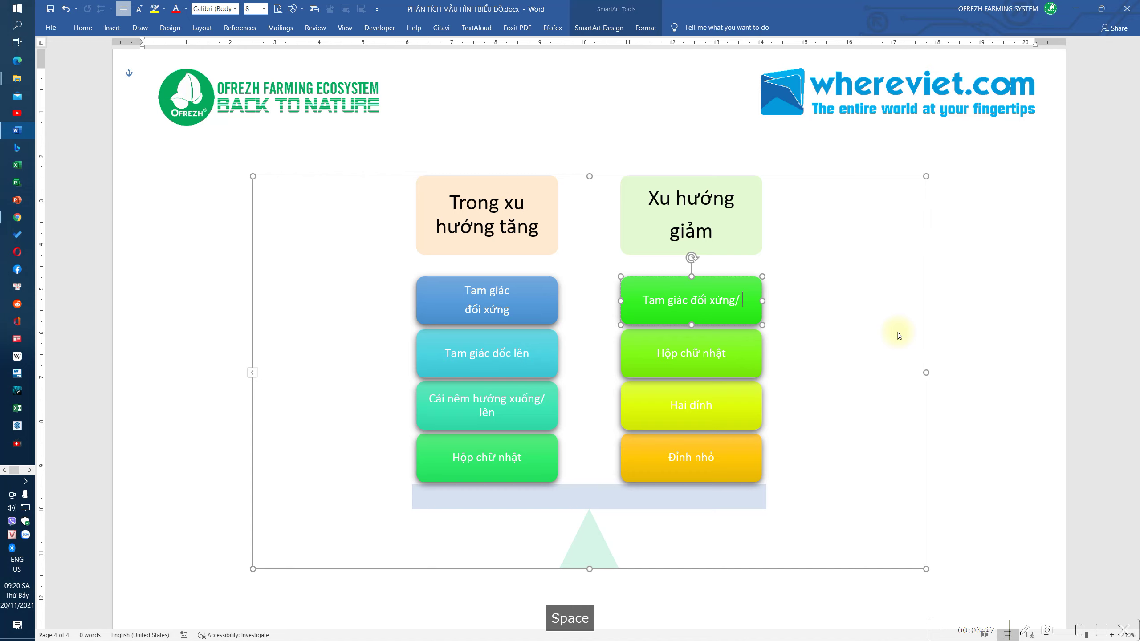
type("5")
type("(5)")
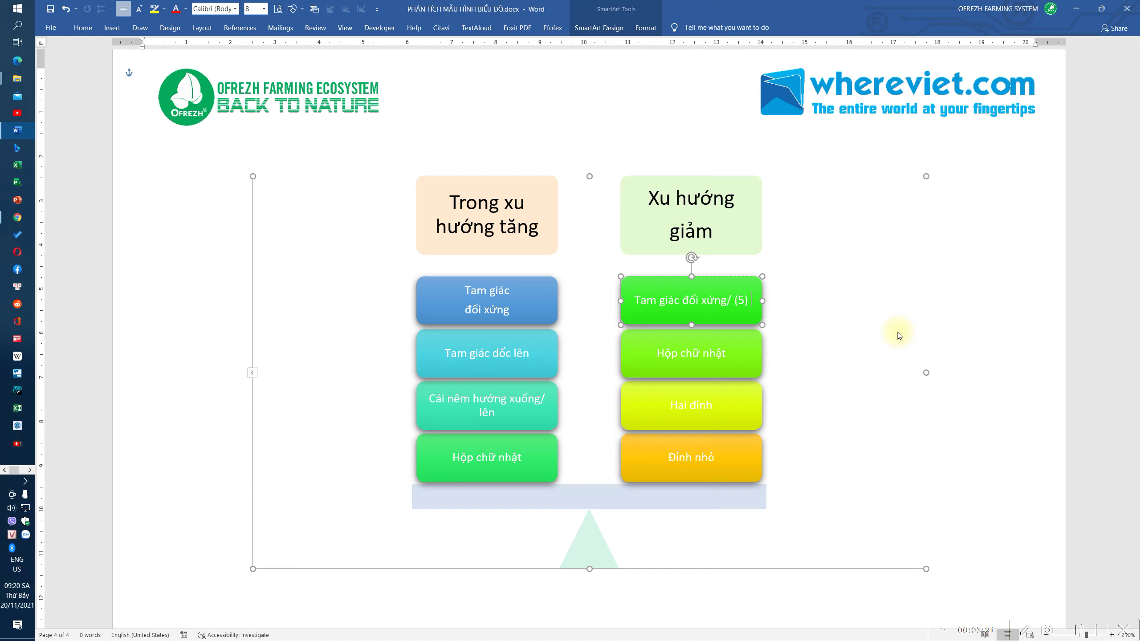
key("shift+Return")
type("Tam giác ")
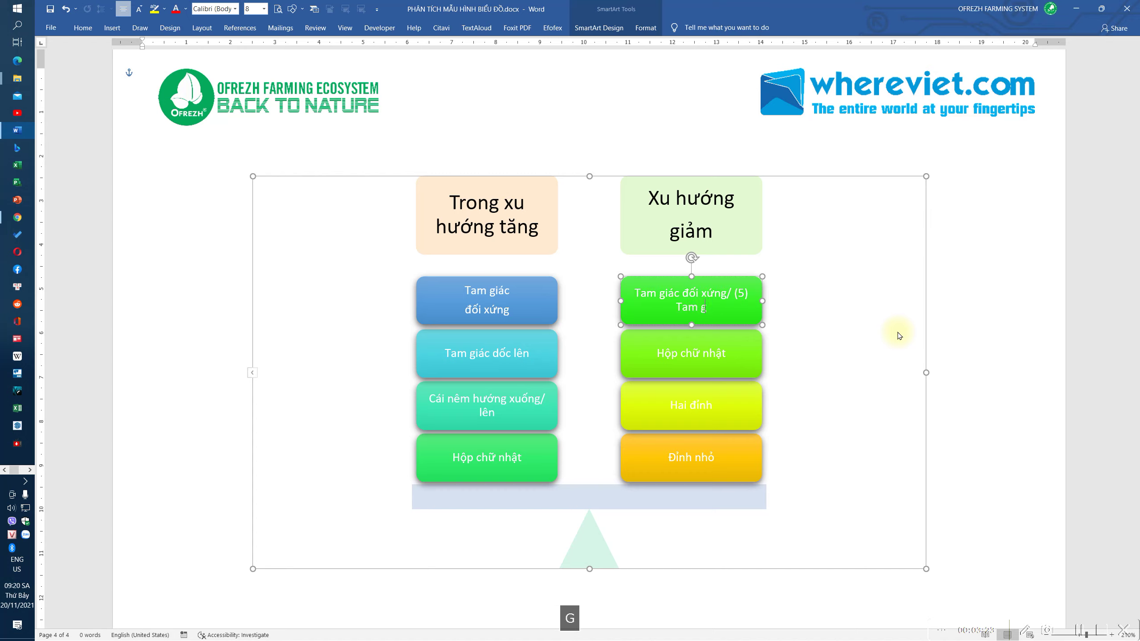
type("dốc xuốngs")
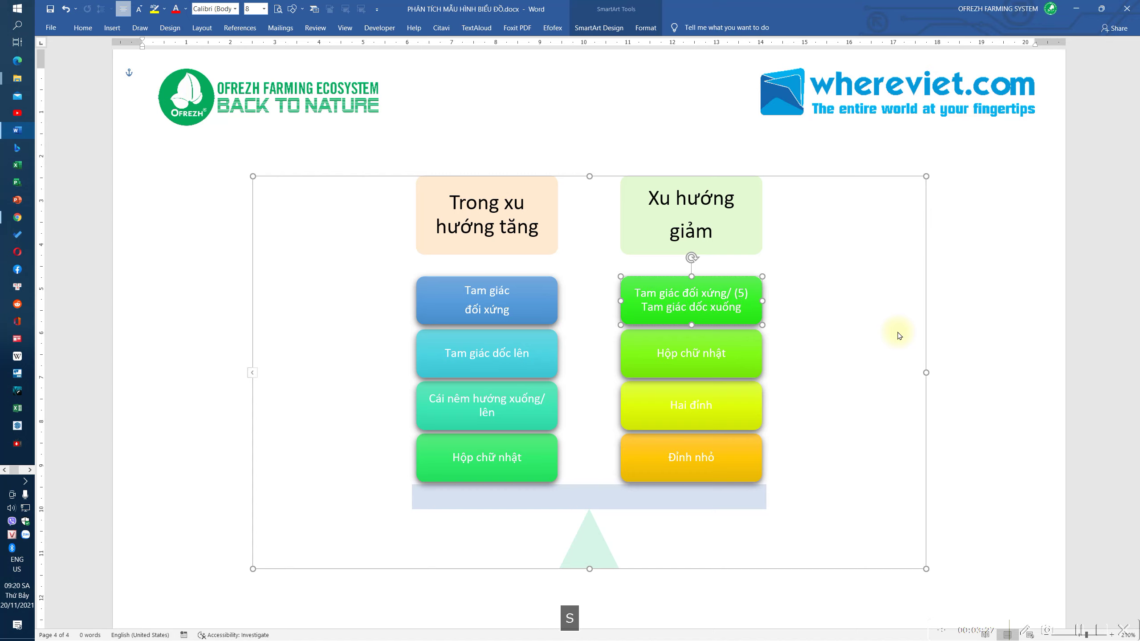
- Reorder the right column so 'Hộp chữ nhật' sits above the edited block
left_click(632, 301)
left_click_drag(631, 300, 804, 393)
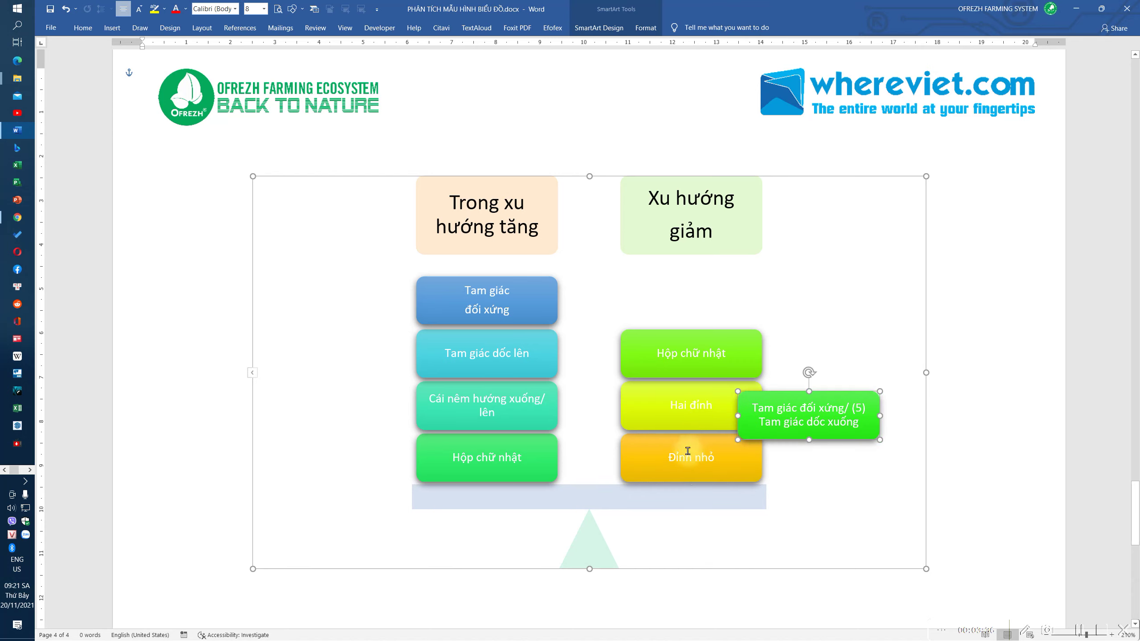
left_click_drag(704, 364, 675, 335)
left_click(791, 331)
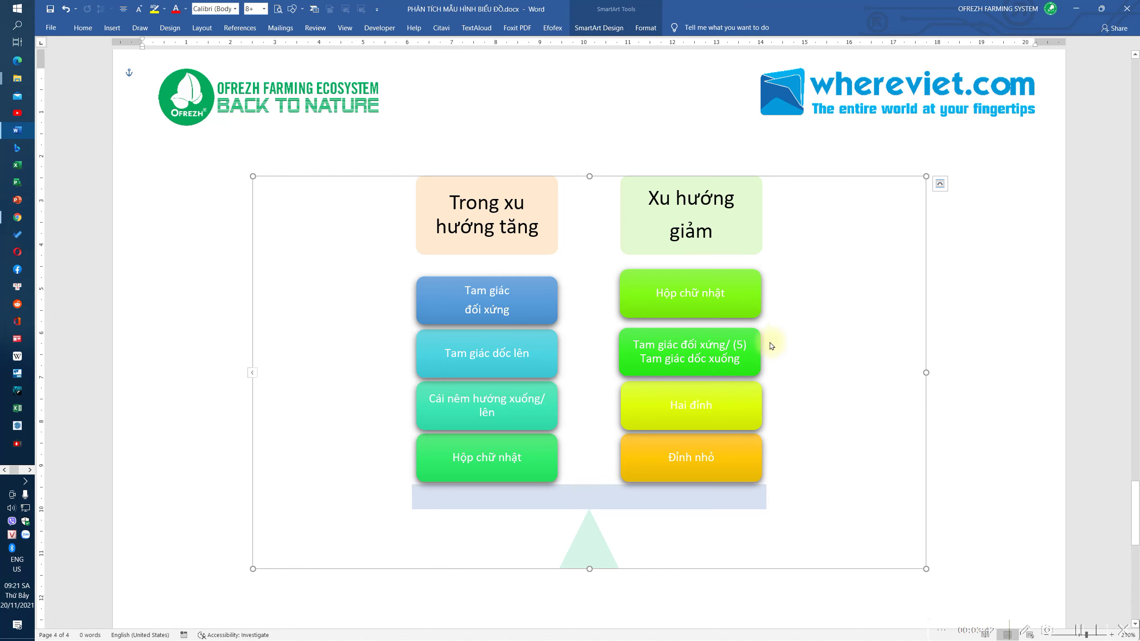
left_click(502, 412)
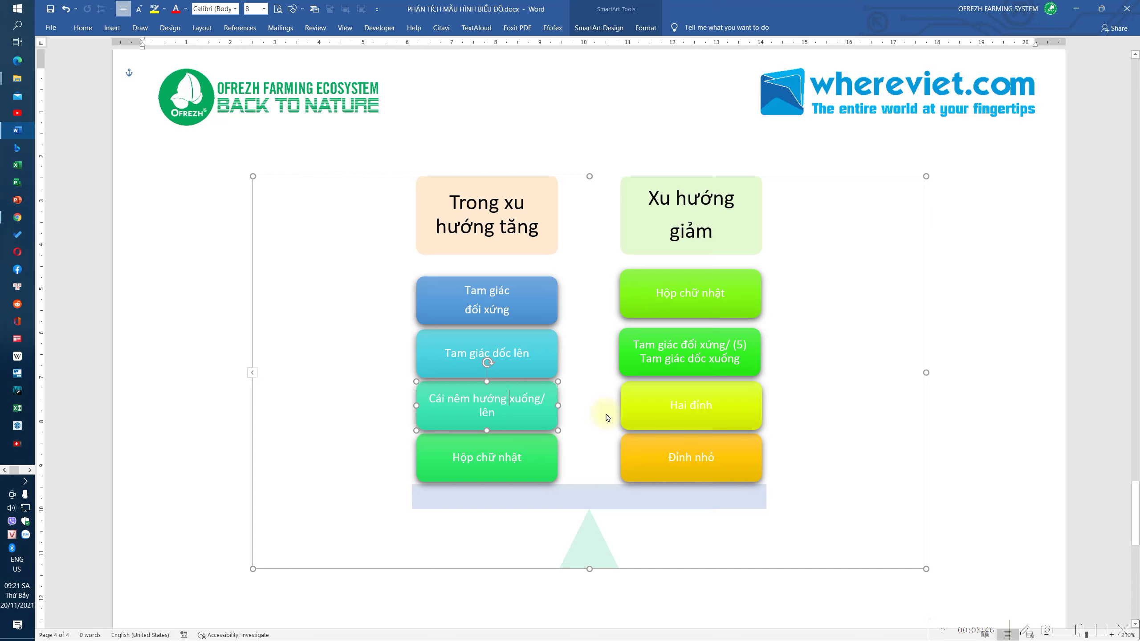
- Rewrite the wedge block as 'Cái nêm hướng (4) xuống/ (5) lên' over two lines and save
key("Return")
type("4$")
key("BackSpace")
type(")")
key("Left")
type("(")
key("ctrl+Right")
type("(5)")
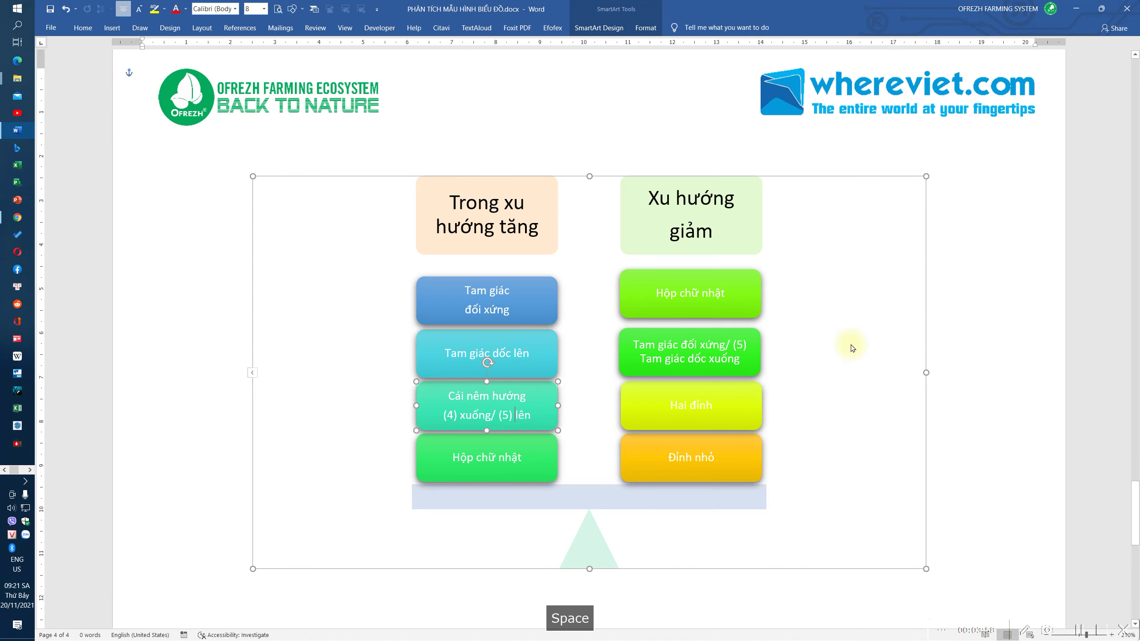
left_click(1032, 346)
key("ctrl+s")
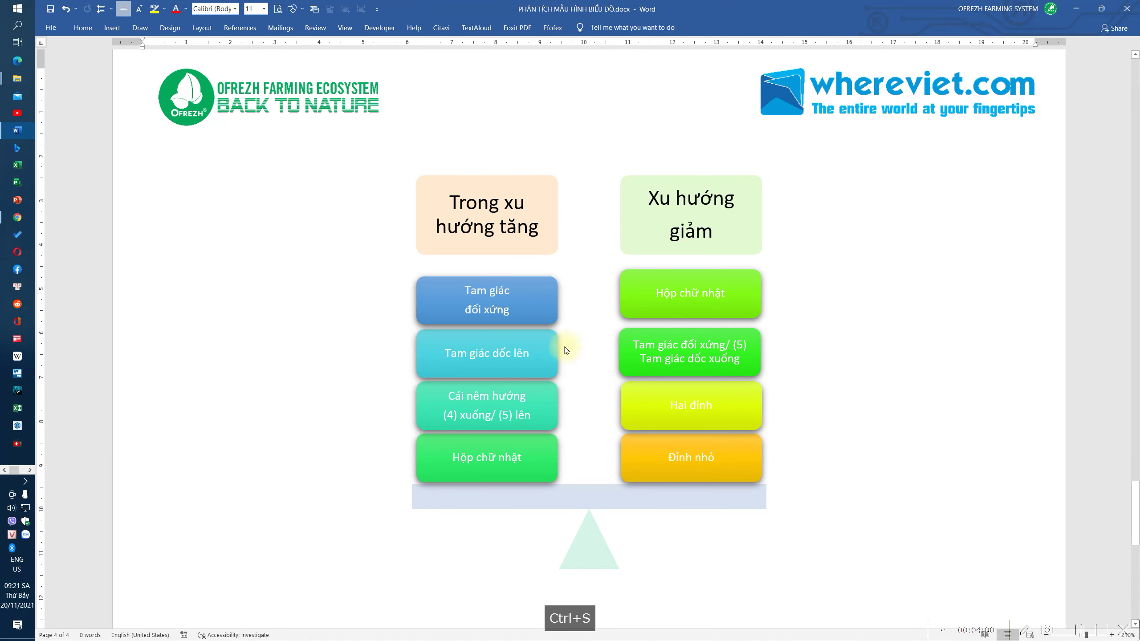
scroll(568, 352, "down", 1)
scroll(568, 352, "up", 2)
scroll(568, 353, "down", 1)
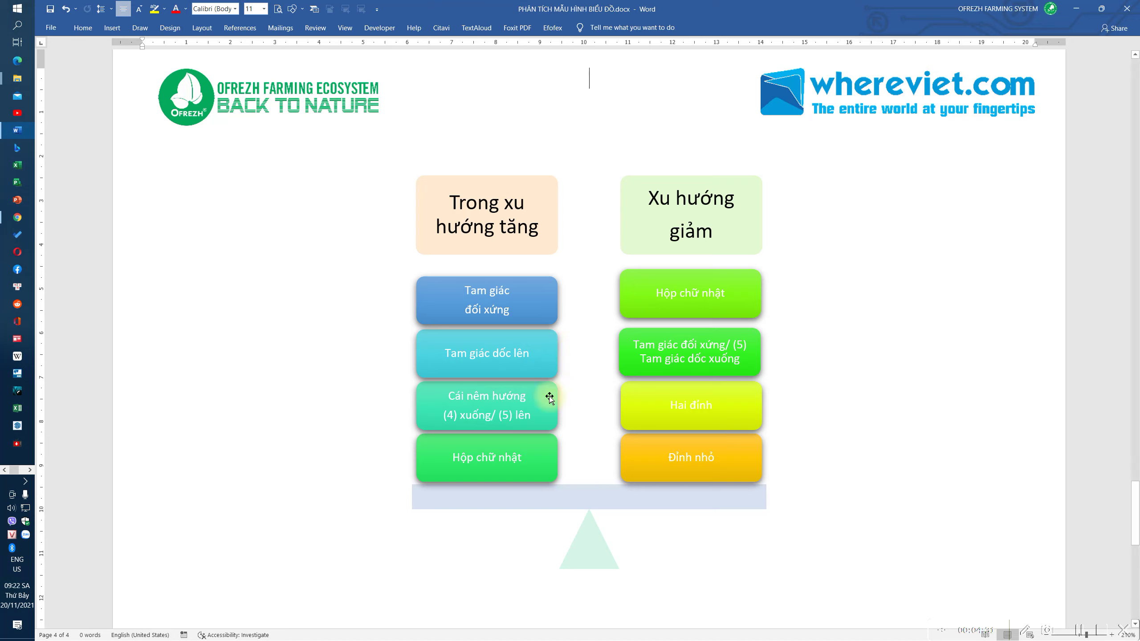
left_click(670, 292)
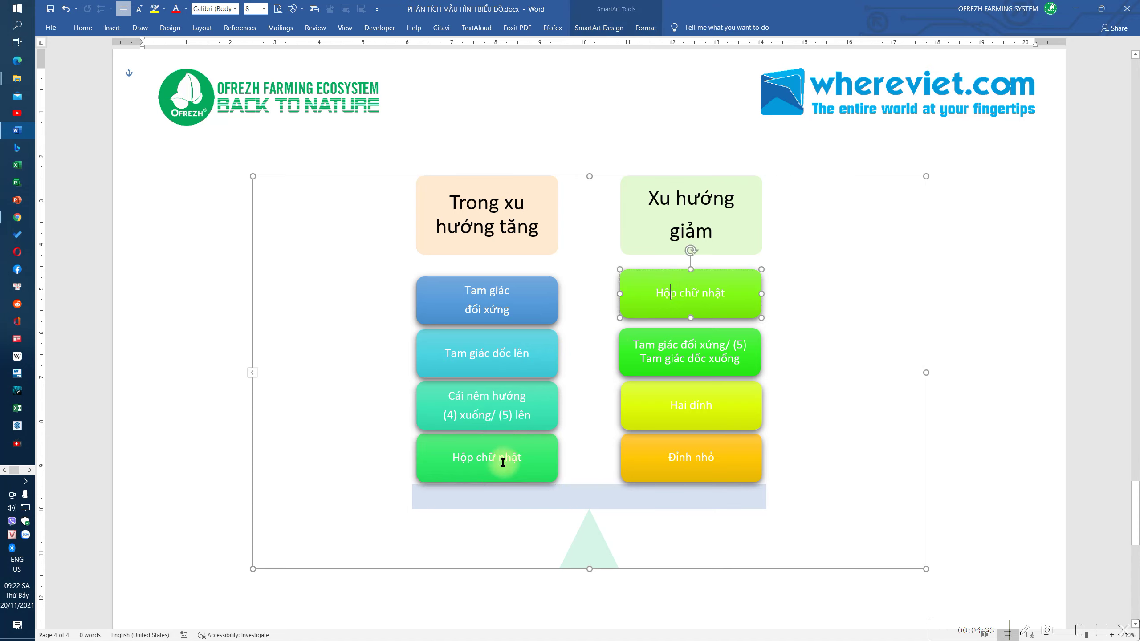
left_click(656, 294)
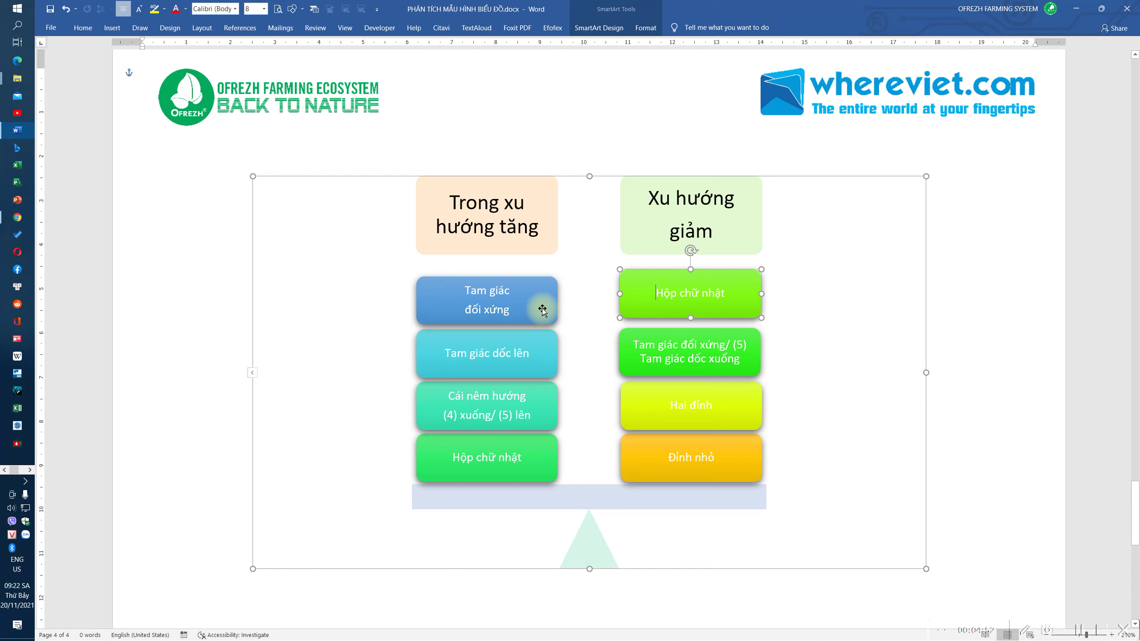
left_click(543, 323)
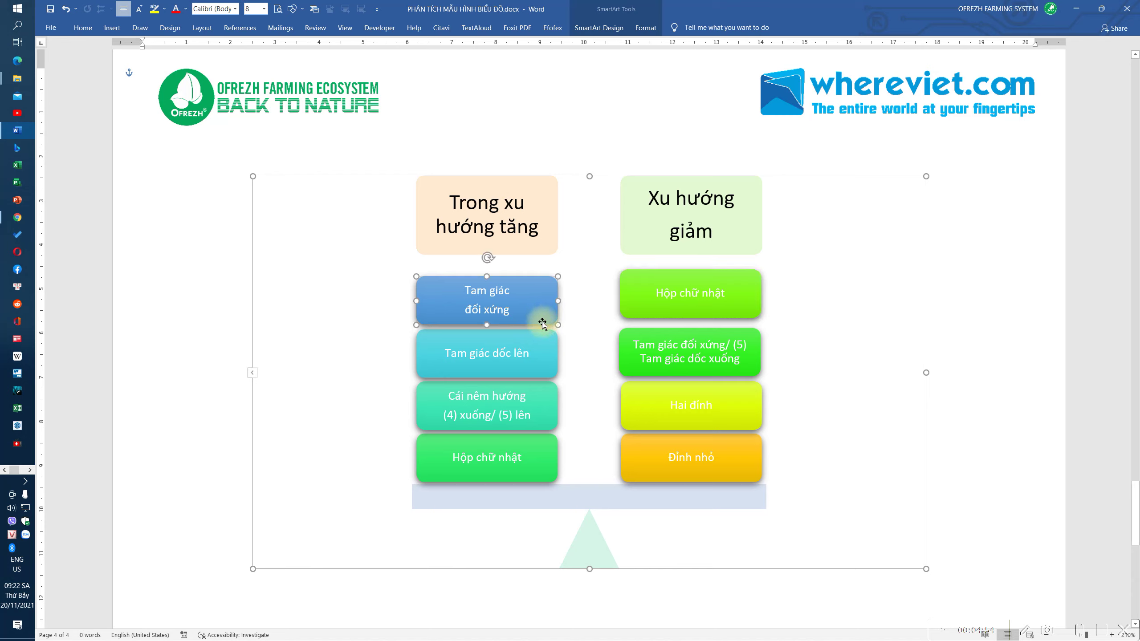
left_click(989, 424)
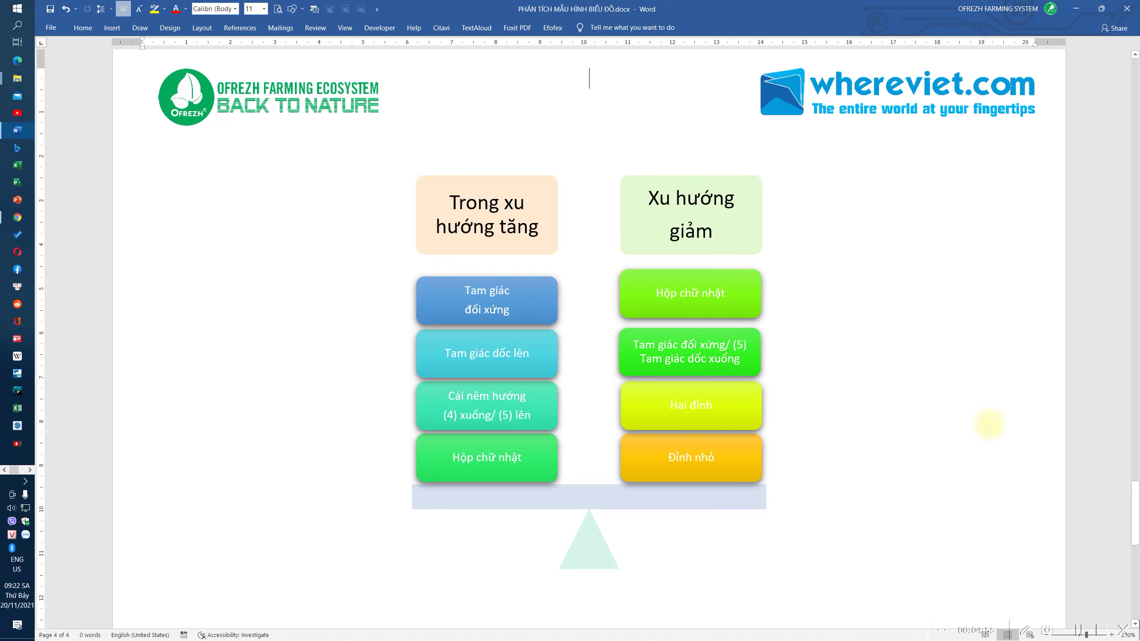